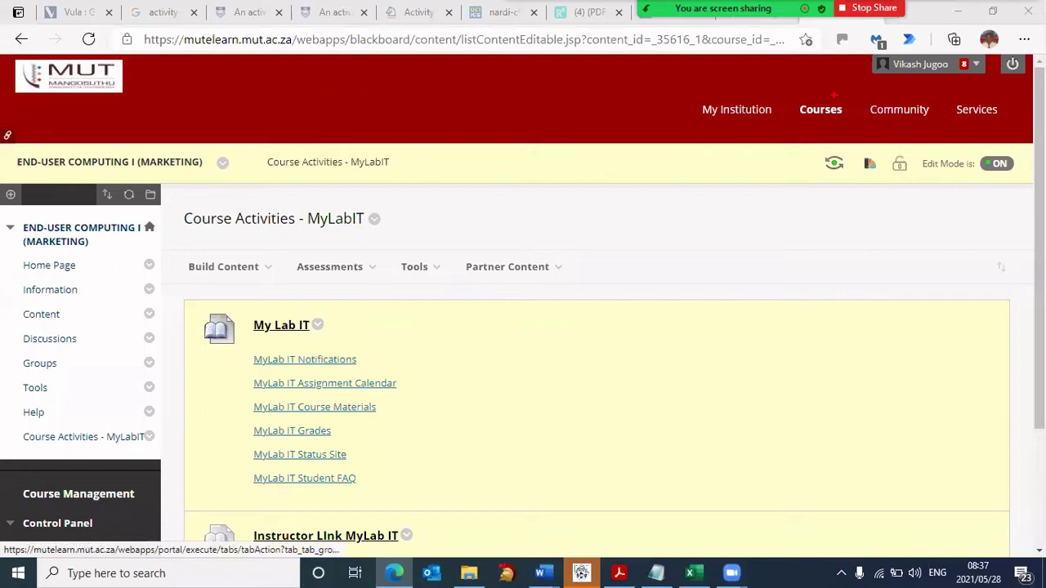
- Annotate Courses, Course Activities - MyLabIT and the My Lab IT heading for viewers, then clear the marks
mouse_move(833, 95)
left_mouse_down()
mouse_move(809, 88)
mouse_move(816, 130)
mouse_move(842, 75)
mouse_move(810, 75)
left_mouse_up()
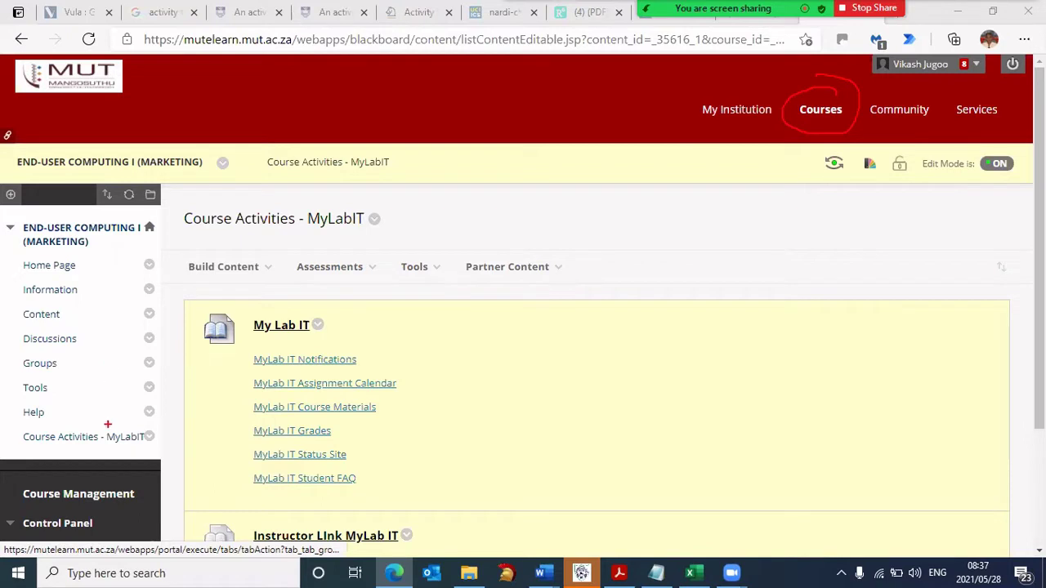
mouse_move(116, 418)
left_mouse_down()
mouse_move(39, 417)
mouse_move(13, 451)
mouse_move(98, 465)
mouse_move(149, 438)
mouse_move(113, 417)
left_mouse_up()
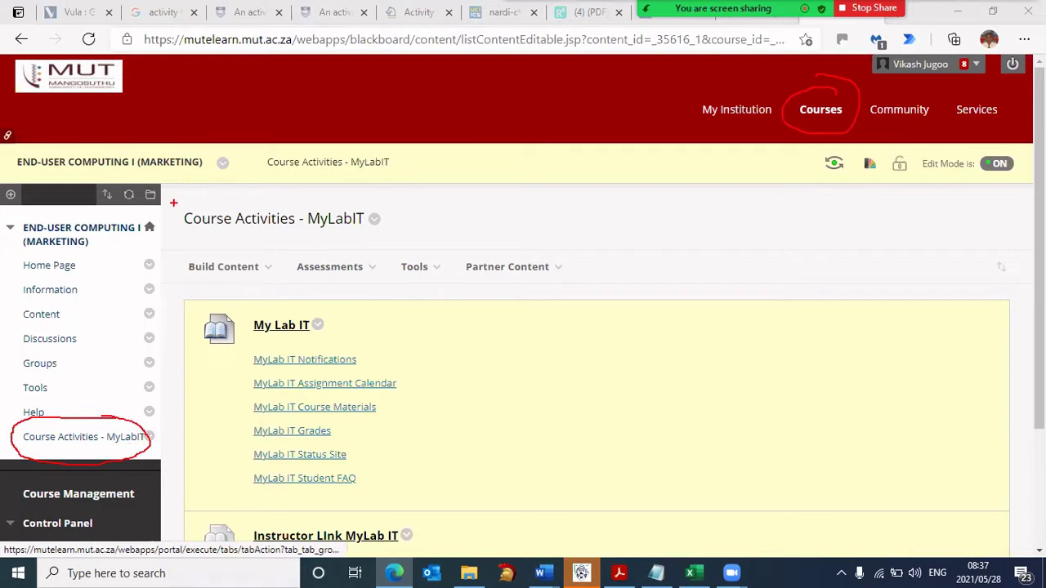
key("alt+s")
mouse_move(169, 199)
left_mouse_down()
mouse_move(196, 249)
mouse_move(382, 245)
left_mouse_up()
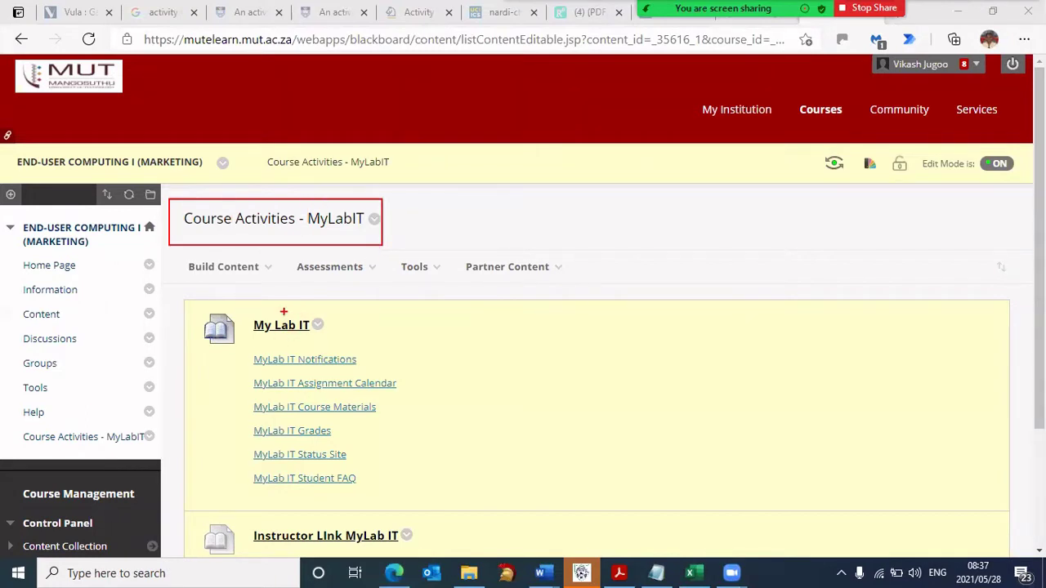
mouse_move(313, 312)
left_mouse_down()
mouse_move(255, 312)
mouse_move(315, 336)
mouse_move(294, 302)
left_mouse_up()
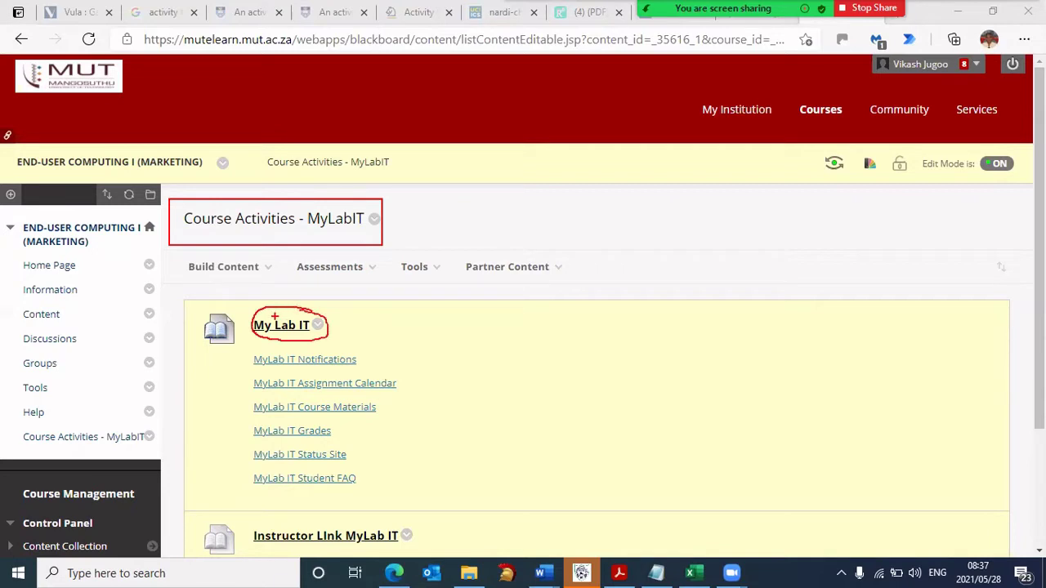
key("alt+s")
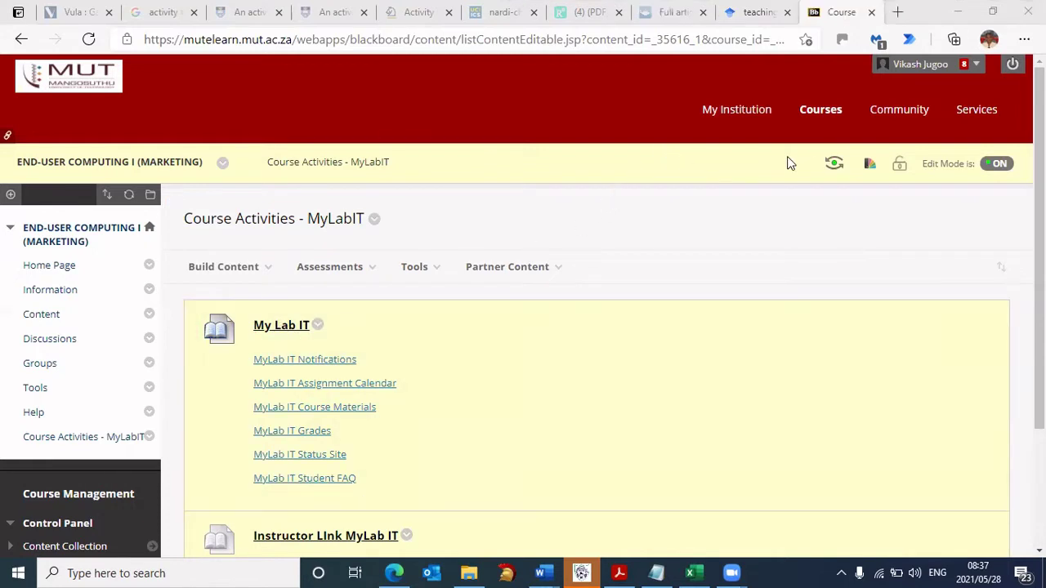
- Enter Student Preview, go to Course Activities - MyLabIT, and highlight MyLab IT Course Materials
left_click(834, 166)
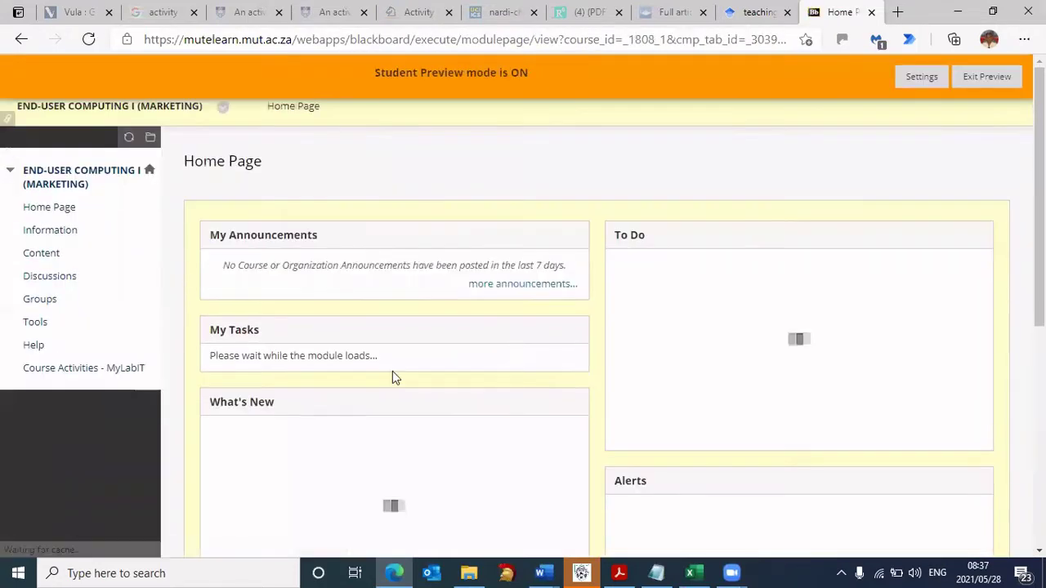
left_click(85, 370)
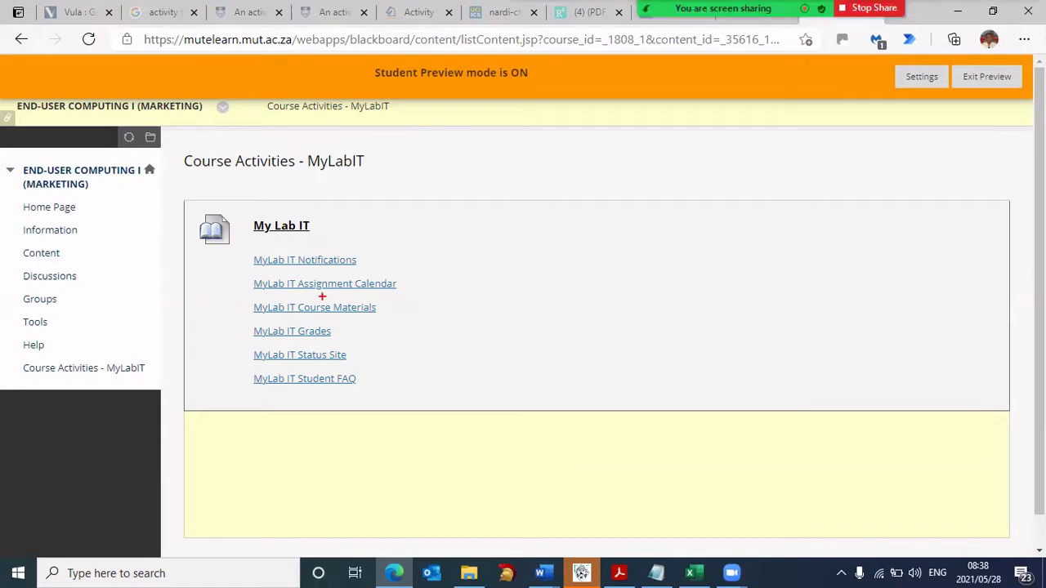
mouse_move(239, 295)
left_mouse_down()
mouse_move(270, 315)
mouse_move(396, 322)
left_mouse_up()
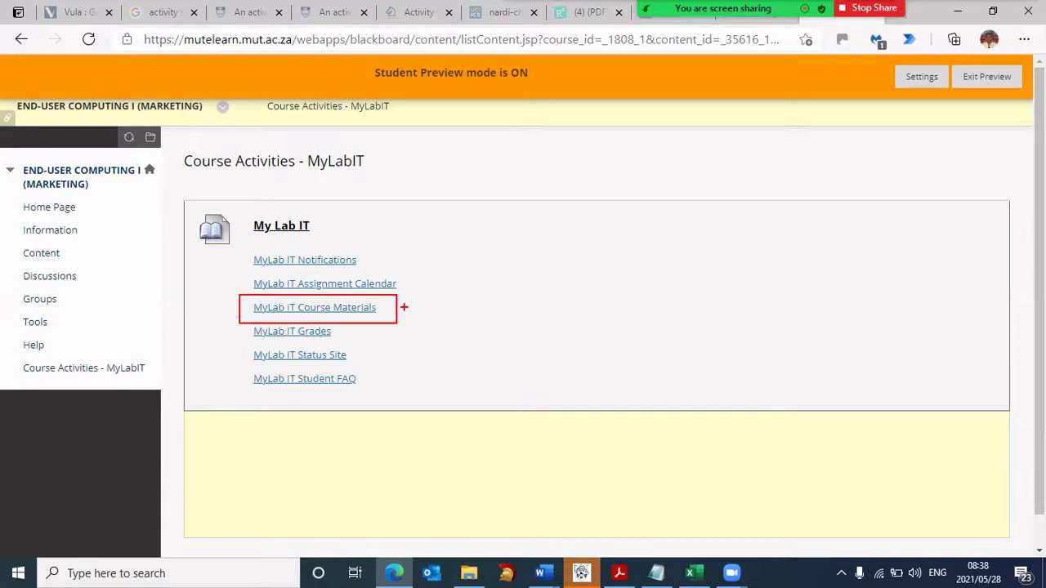
left_click_drag(539, 311, 400, 309)
left_click_drag(425, 302, 425, 317)
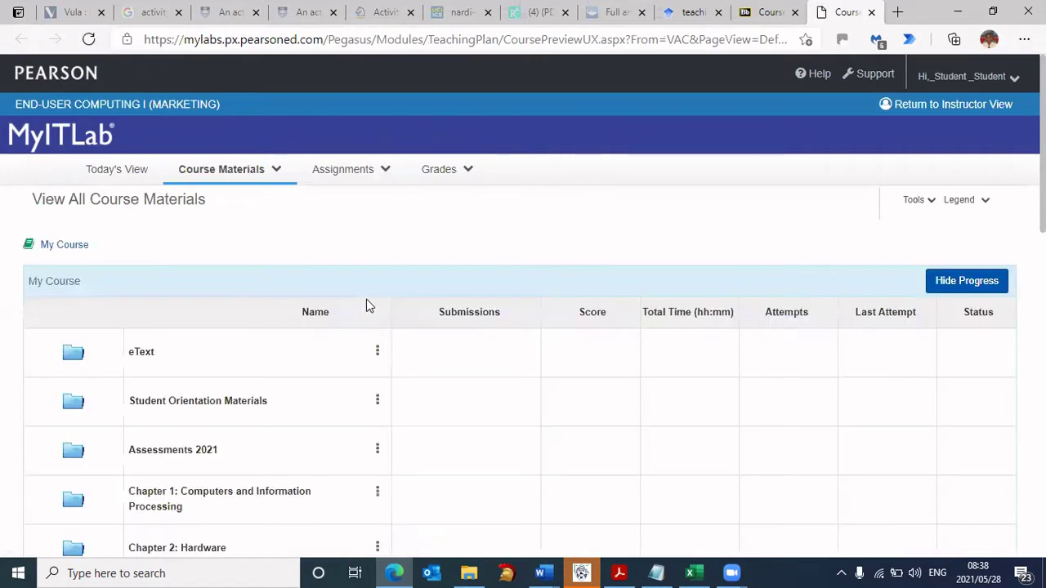
left_click(232, 173)
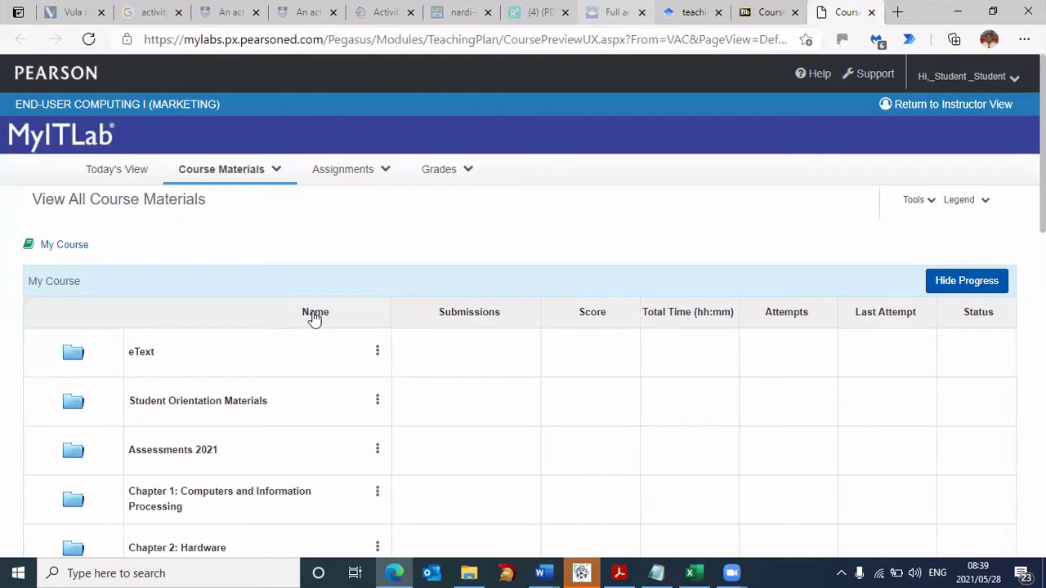
key("ctrl+shift+Tab")
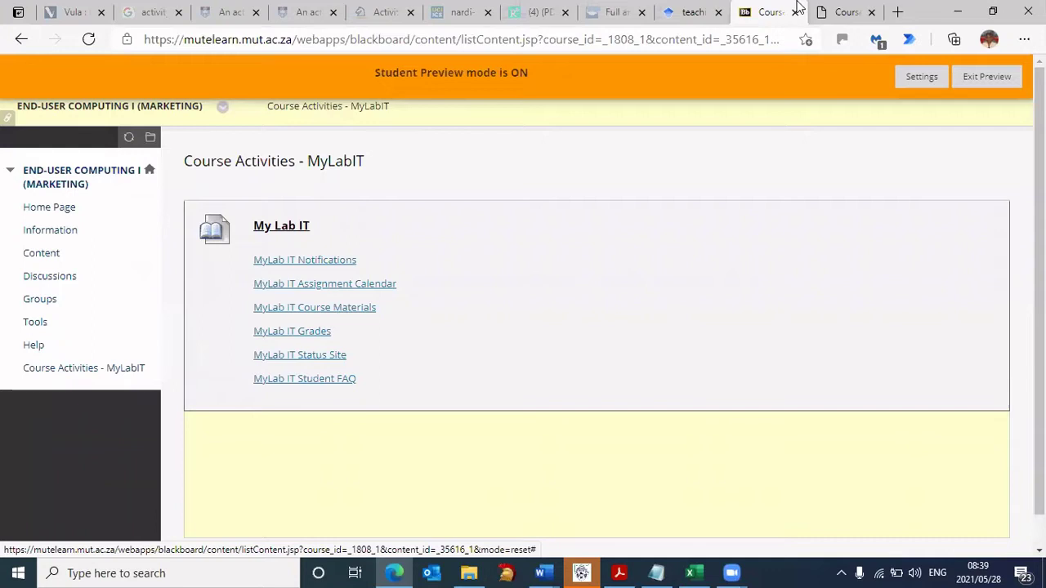
left_click(847, 12)
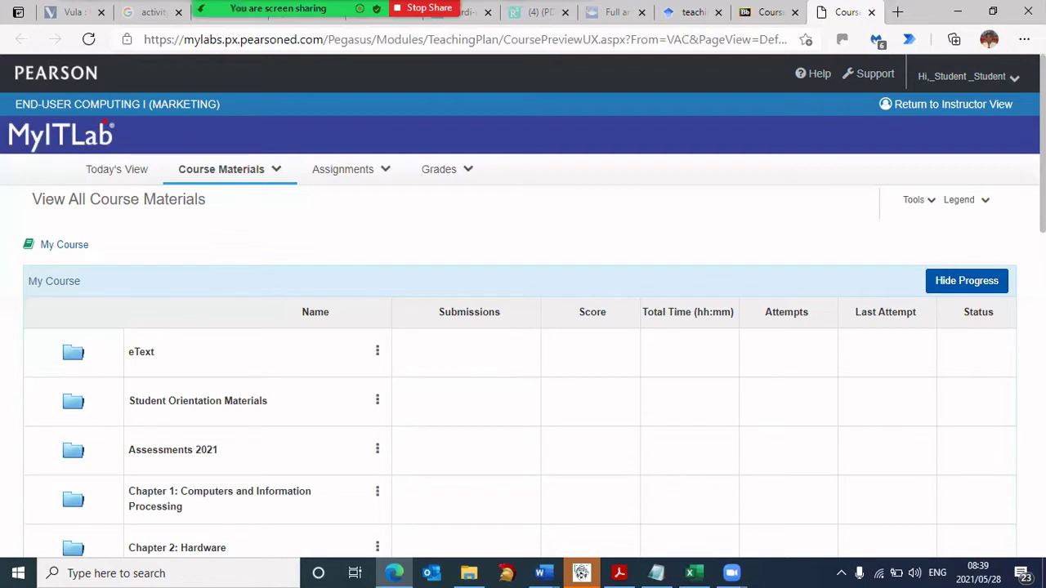
mouse_move(37, 122)
left_mouse_down()
mouse_move(184, 157)
mouse_move(41, 124)
left_mouse_up()
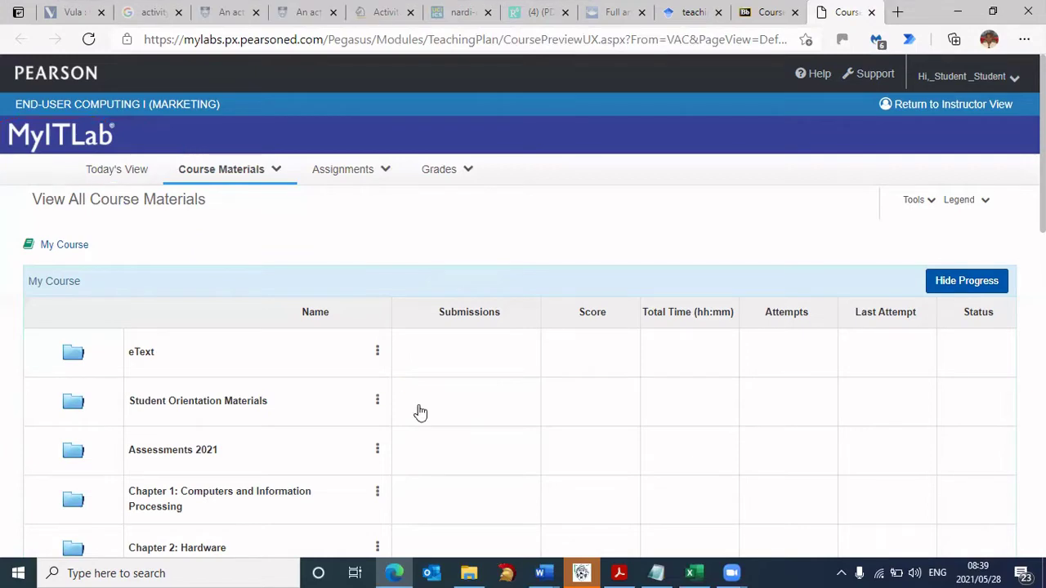
- Scroll past eText and mark Chapter 10: Getting Started with Windows 10 with a box and arrow
scroll(351, 388, "down", 2)
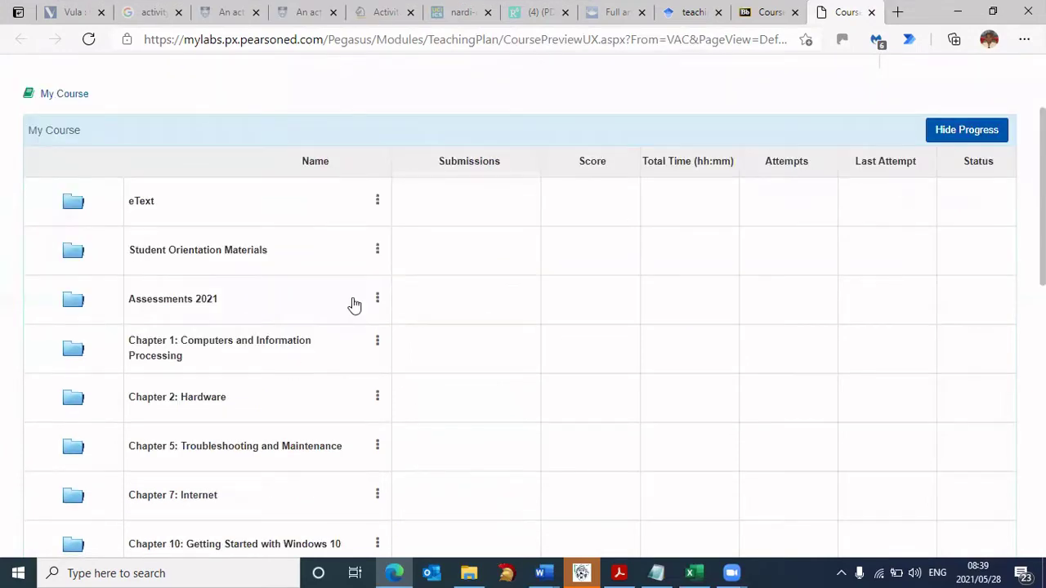
scroll(354, 303, "down", 1)
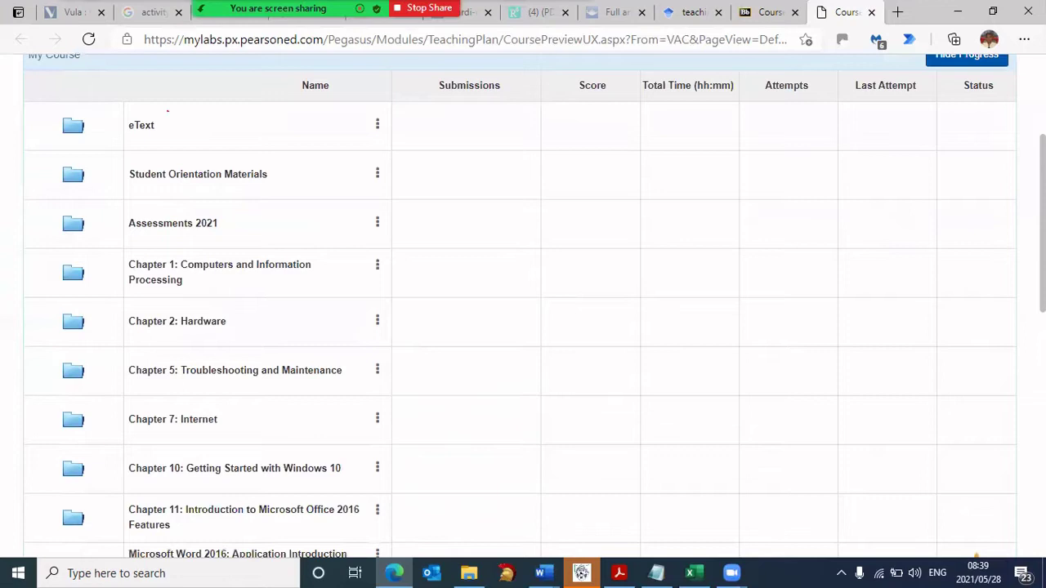
left_click_drag(168, 111, 170, 109)
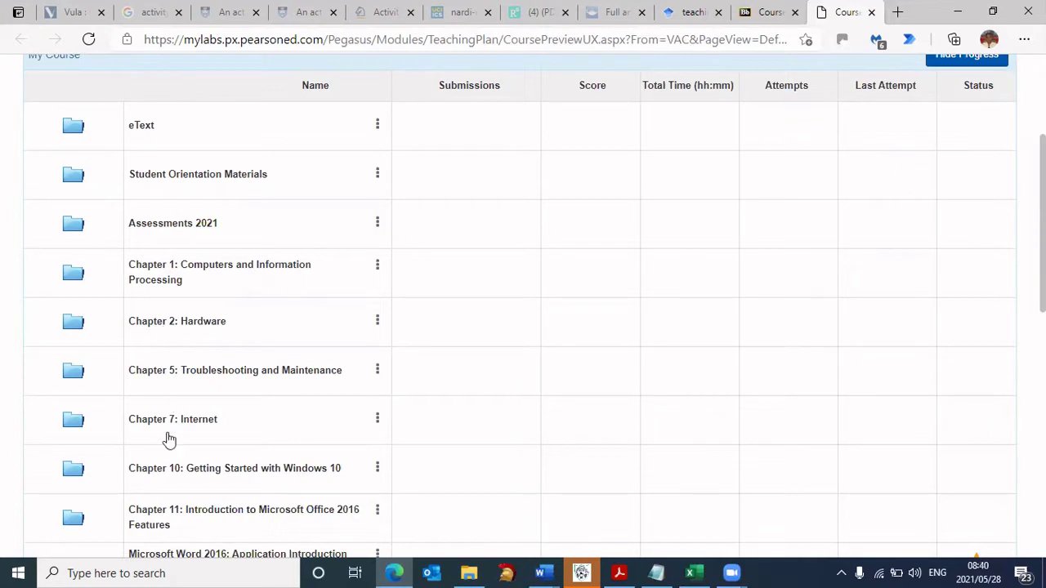
scroll(273, 384, "down", 1)
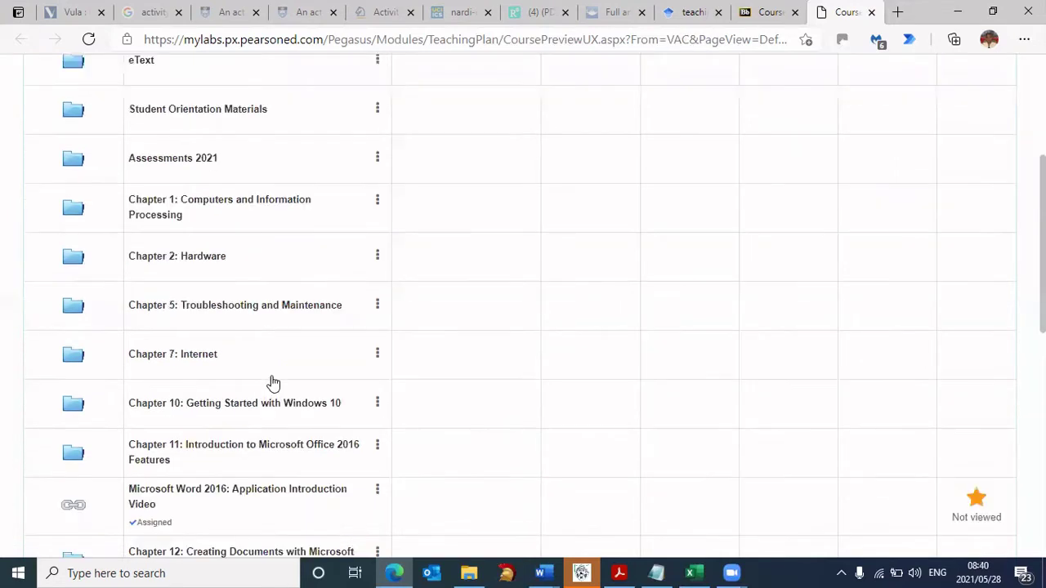
scroll(273, 384, "down", 1)
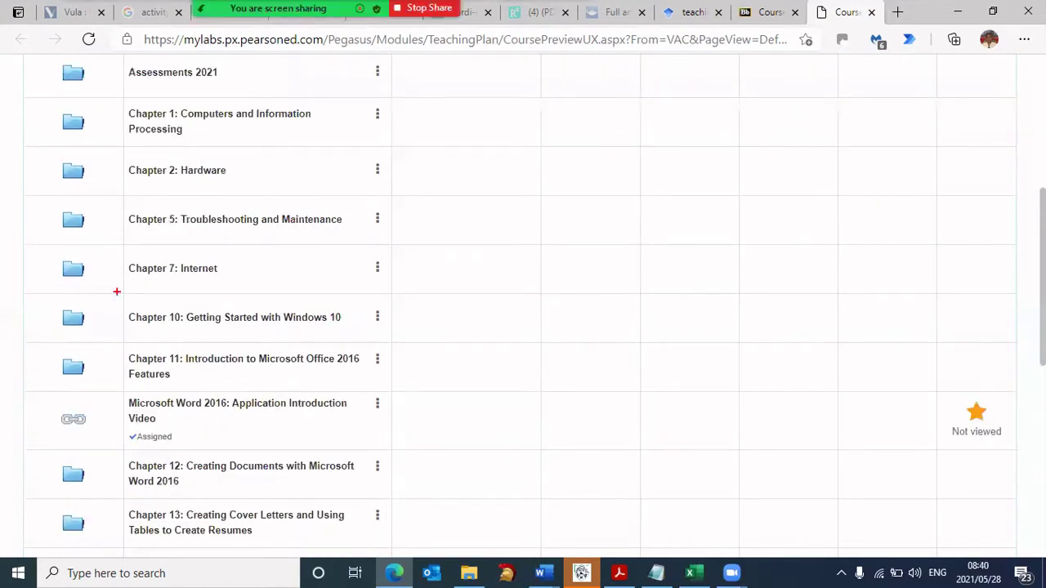
mouse_move(124, 294)
left_mouse_down()
mouse_move(245, 342)
mouse_move(365, 345)
mouse_move(572, 317)
left_mouse_up()
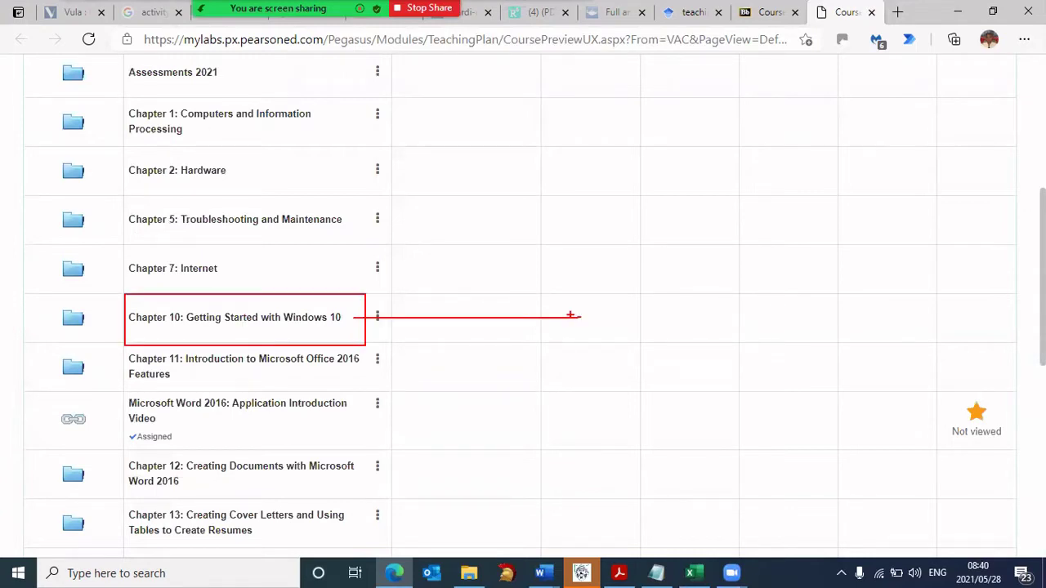
mouse_move(385, 311)
left_mouse_down()
mouse_move(349, 321)
mouse_move(423, 334)
left_mouse_up()
- Point out Chapter 10: Activities and Student Resources, then open the Chapter 10: Activities folder
key("alt+s")
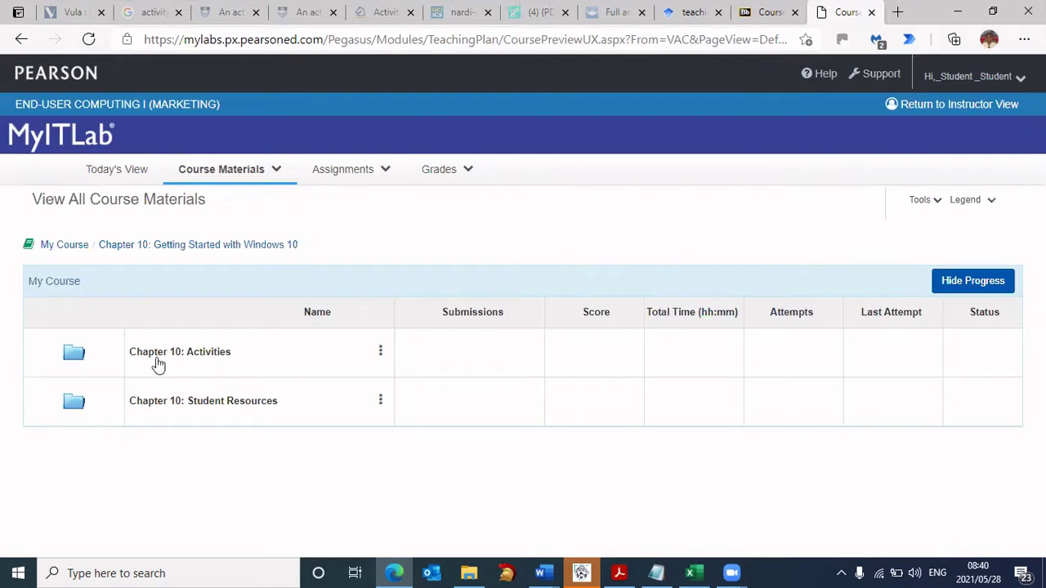
mouse_move(184, 334)
left_mouse_down()
mouse_move(139, 342)
mouse_move(245, 335)
mouse_move(143, 324)
left_mouse_up()
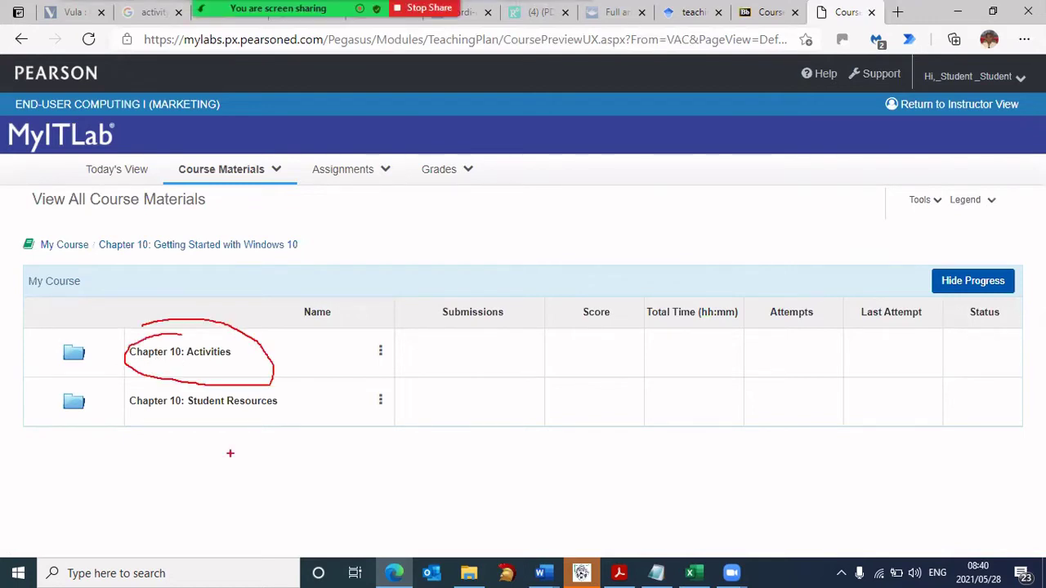
left_click_drag(188, 425, 259, 425)
left_click_drag(151, 360, 252, 366)
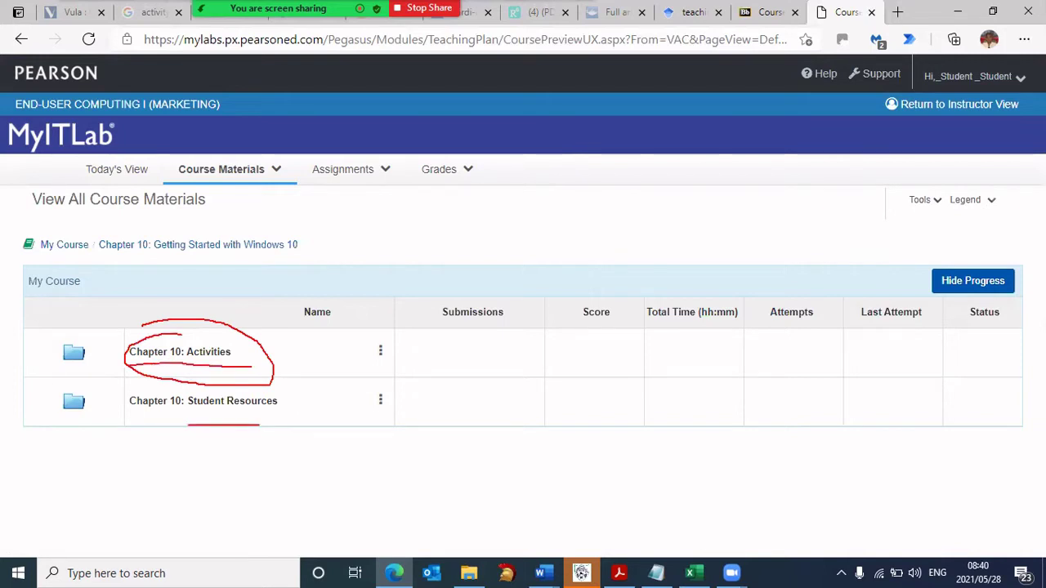
left_click(210, 360)
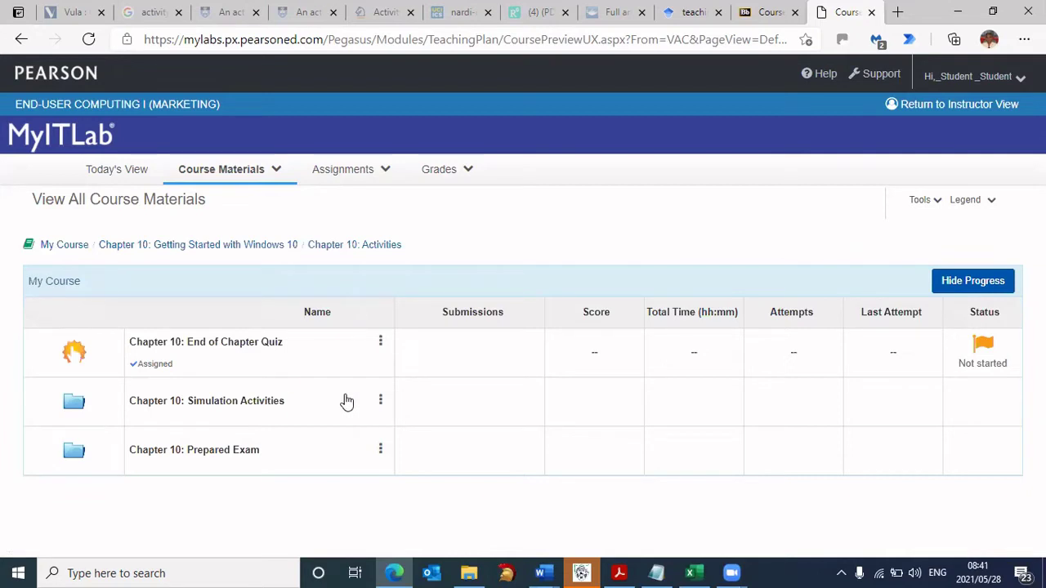
mouse_move(120, 382)
left_mouse_down()
mouse_move(128, 429)
mouse_move(314, 431)
left_mouse_up()
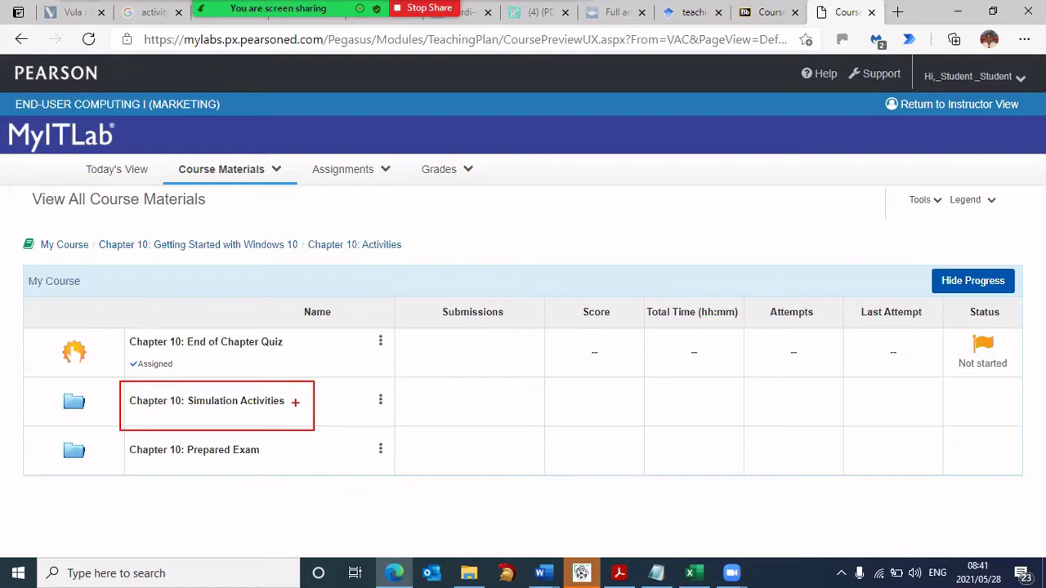
left_click_drag(295, 402, 413, 402)
mouse_move(317, 400)
left_mouse_down()
mouse_move(292, 405)
mouse_move(345, 414)
left_mouse_up()
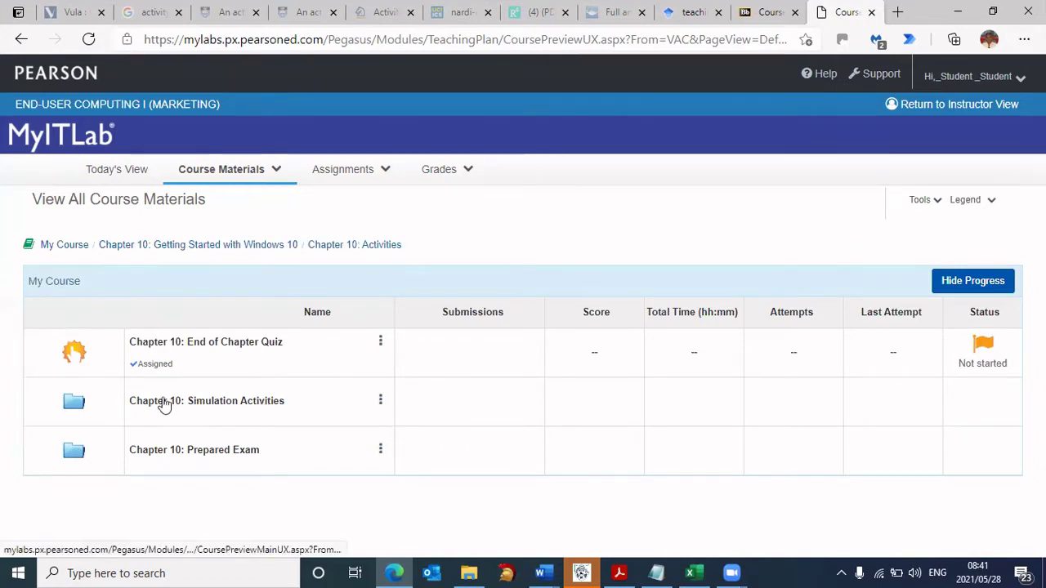
- Open Chapter 10: Simulation Activities and highlight the Windows 10: Simulation Training item
left_click(211, 412)
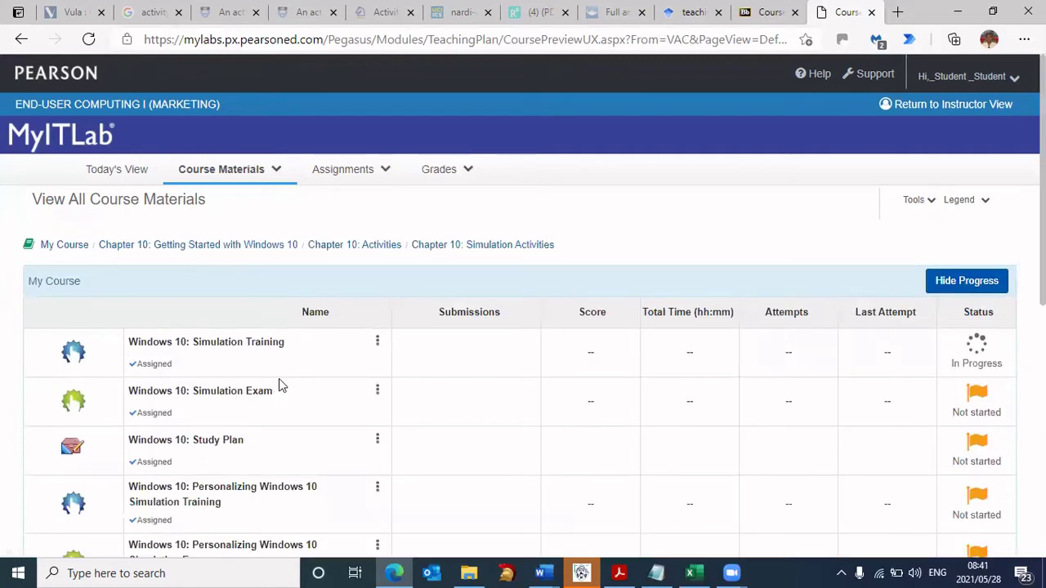
scroll(281, 395, "down", 3)
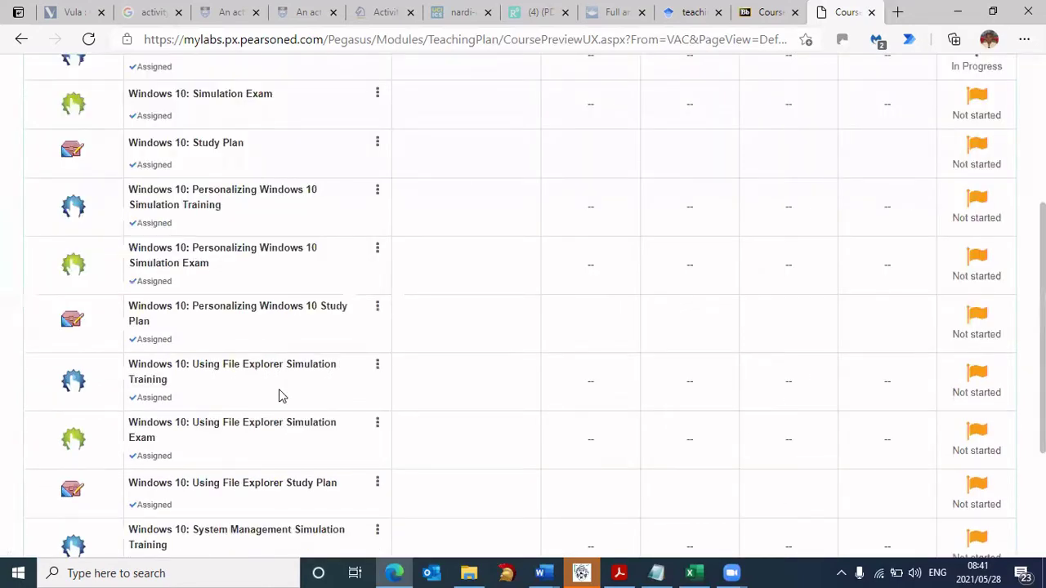
scroll(279, 395, "up", 2)
scroll(281, 397, "up", 1)
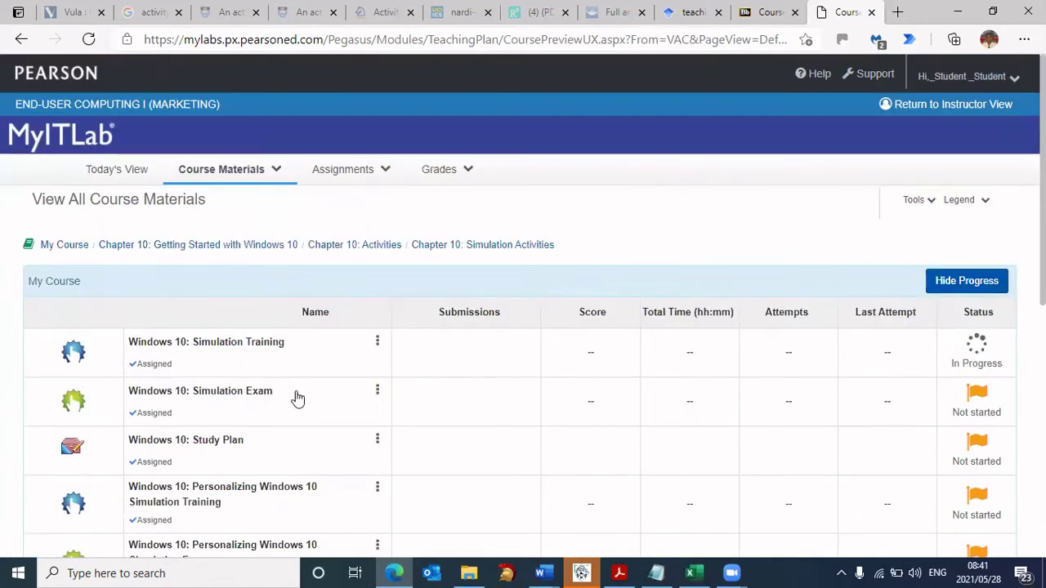
mouse_move(37, 331)
left_mouse_down()
mouse_move(46, 362)
mouse_move(421, 382)
left_mouse_up()
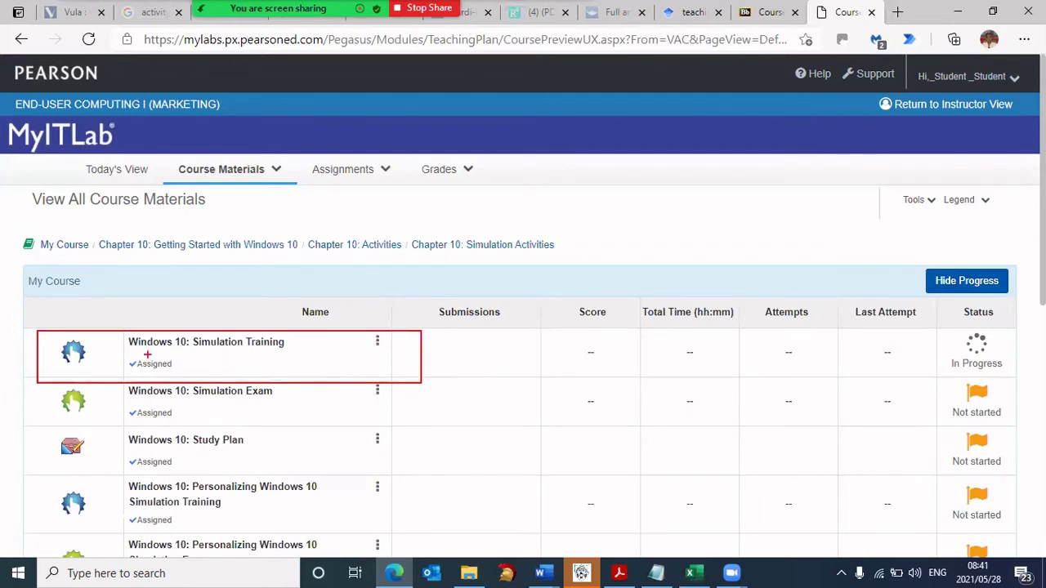
mouse_move(125, 355)
left_mouse_down()
mouse_move(175, 355)
mouse_move(295, 321)
mouse_move(110, 321)
mouse_move(114, 357)
left_mouse_up()
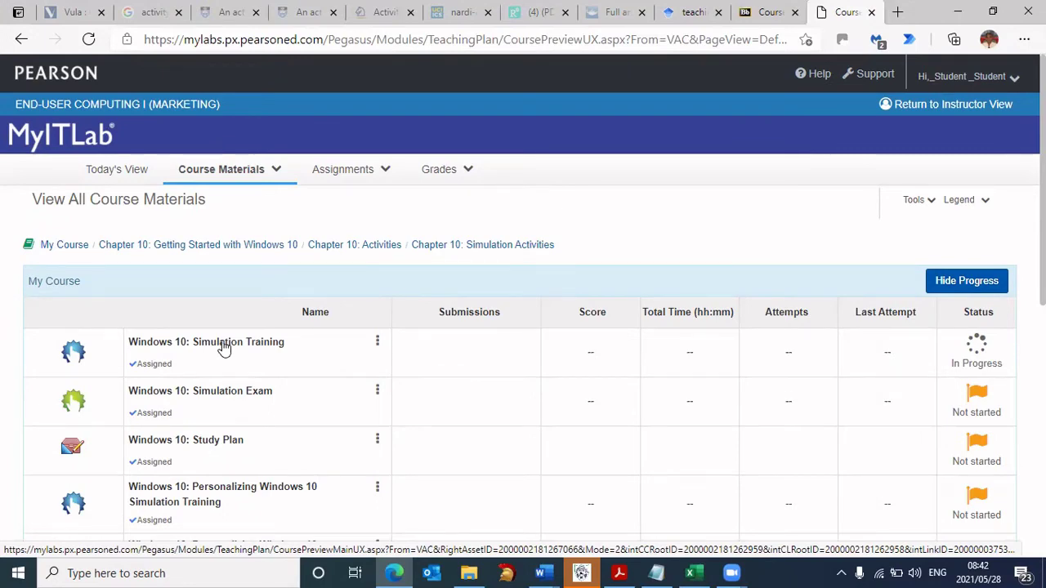
- Launch Windows 10: Simulation Training and show viewers where to enlarge its window
left_click(223, 343)
scroll(227, 341, "down", 2)
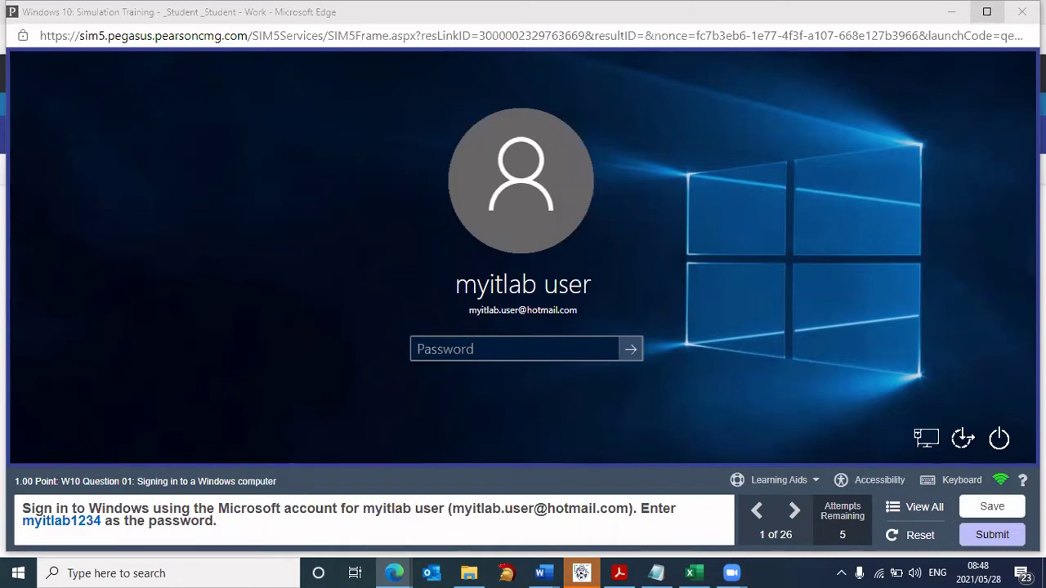
mouse_move(971, 3)
left_mouse_down()
mouse_move(1003, 8)
mouse_move(991, 3)
left_mouse_up()
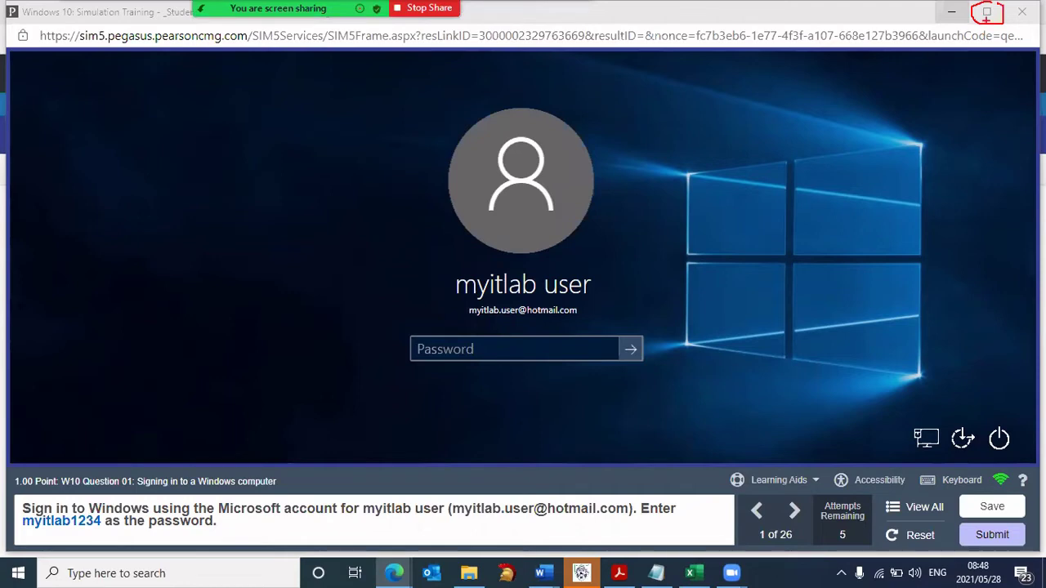
- Maximize the simulation and outline its screen, instructions, 1 of 26 count and Save for viewers
left_click(957, 63)
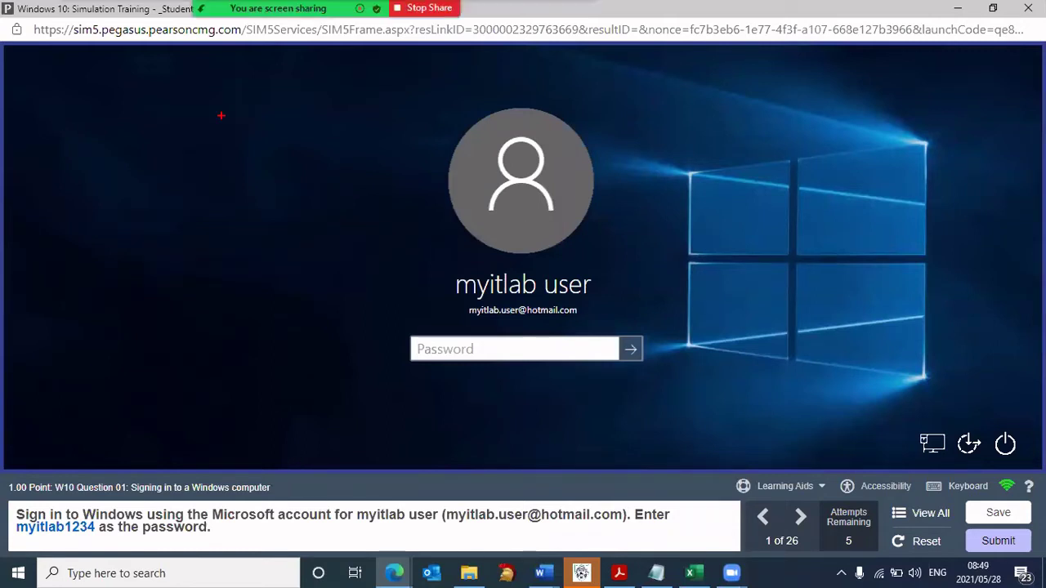
left_click_drag(11, 51, 1027, 464)
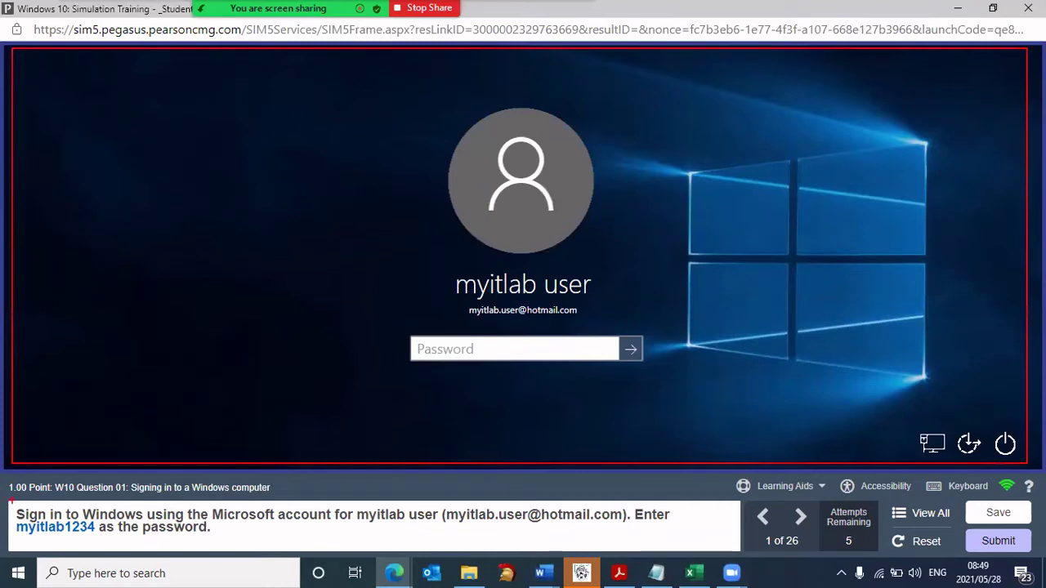
left_click_drag(12, 501, 738, 552)
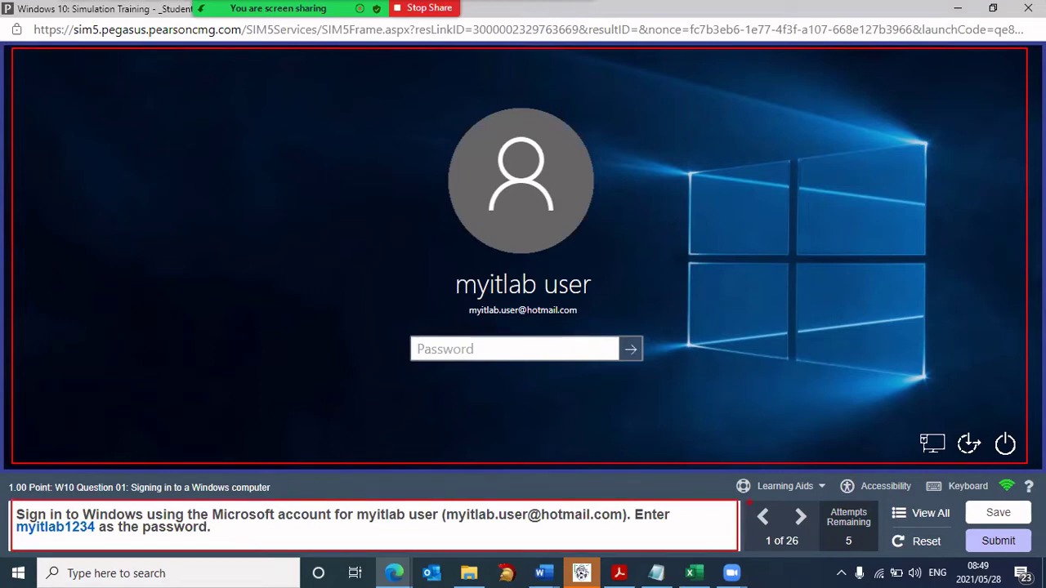
mouse_move(749, 503)
left_mouse_down()
mouse_move(829, 553)
mouse_move(785, 551)
left_mouse_up()
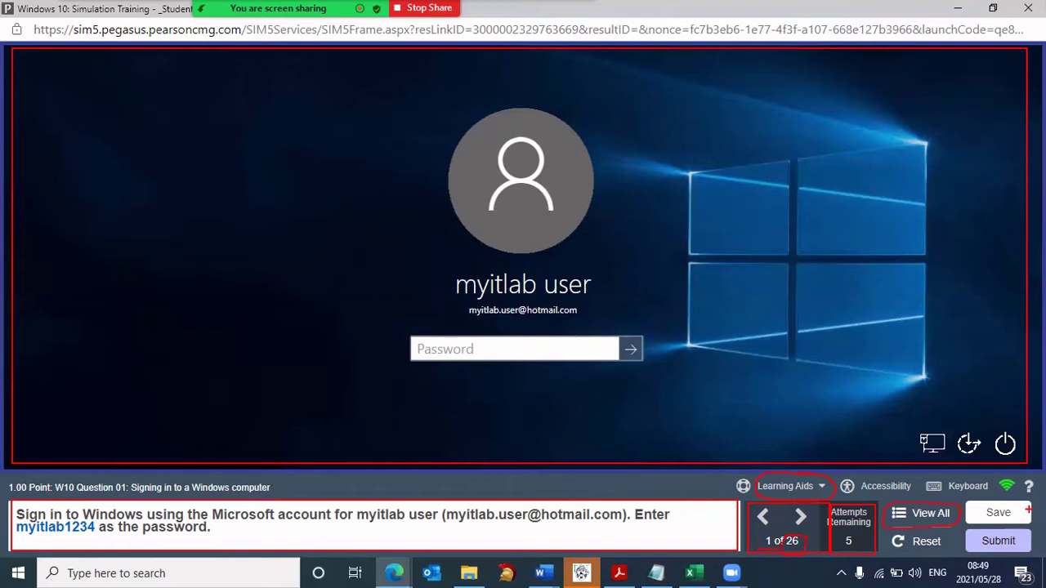
left_click_drag(1031, 500, 1028, 505)
key("alt+s")
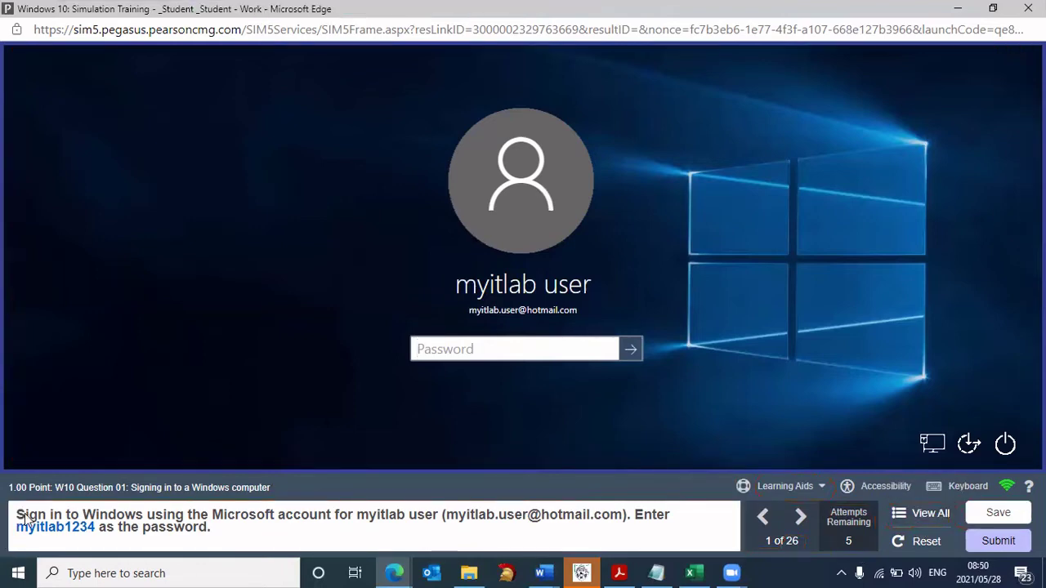
- Start guided Practice for Question 1 and sign in by entering the account password
mouse_move(25, 523)
left_click(823, 488)
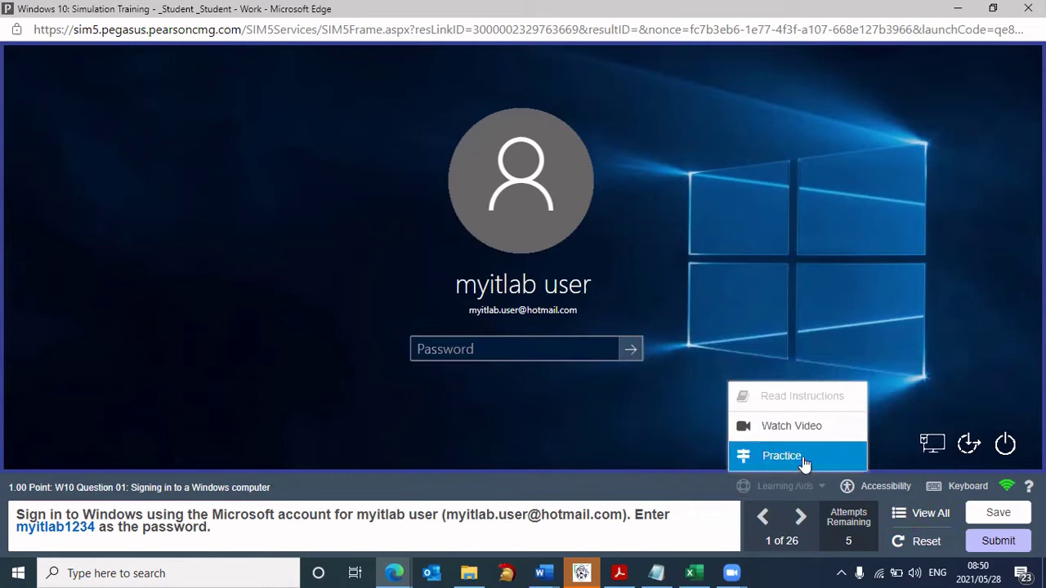
left_click(749, 452)
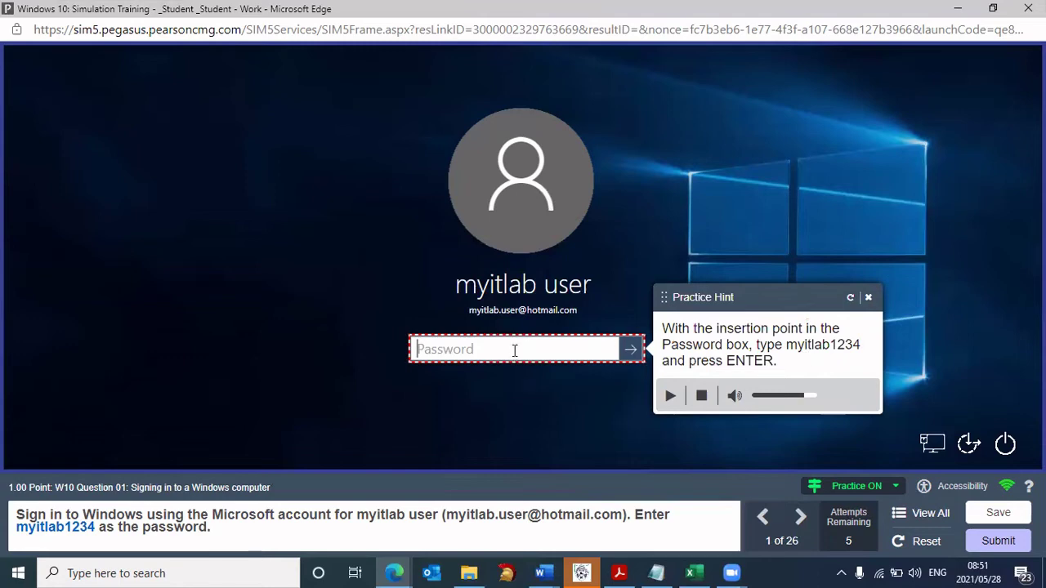
type("m")
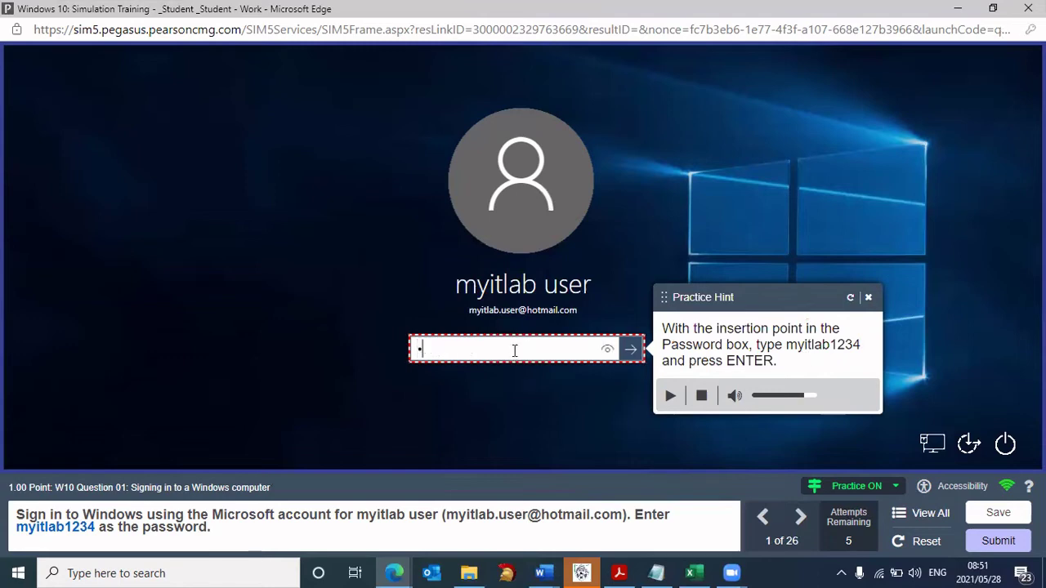
type("yitlab1234")
key("Return")
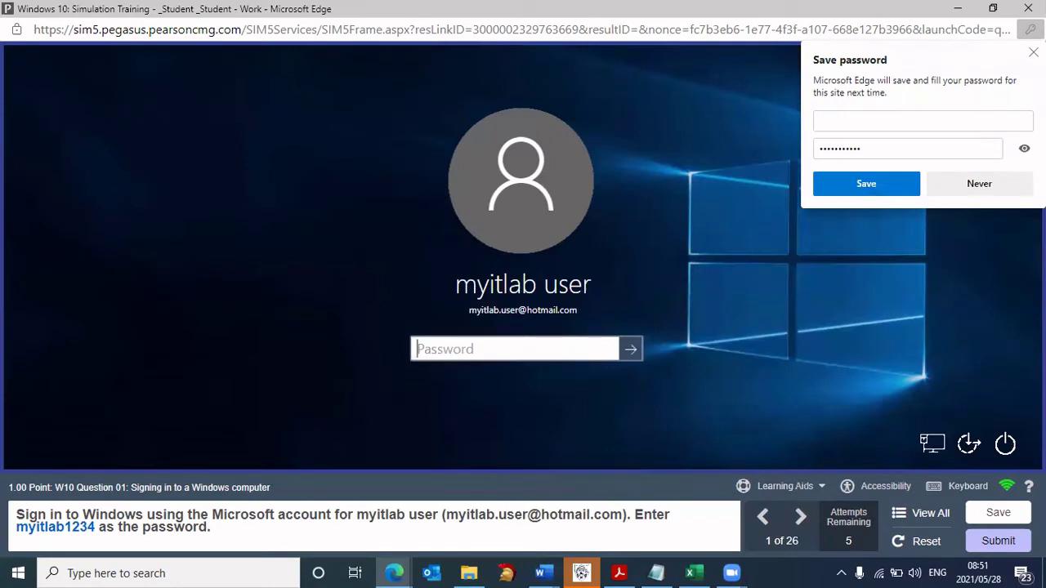
- Dismiss the save-password offer and sign in with the account password to reach Question 2
key("Escape")
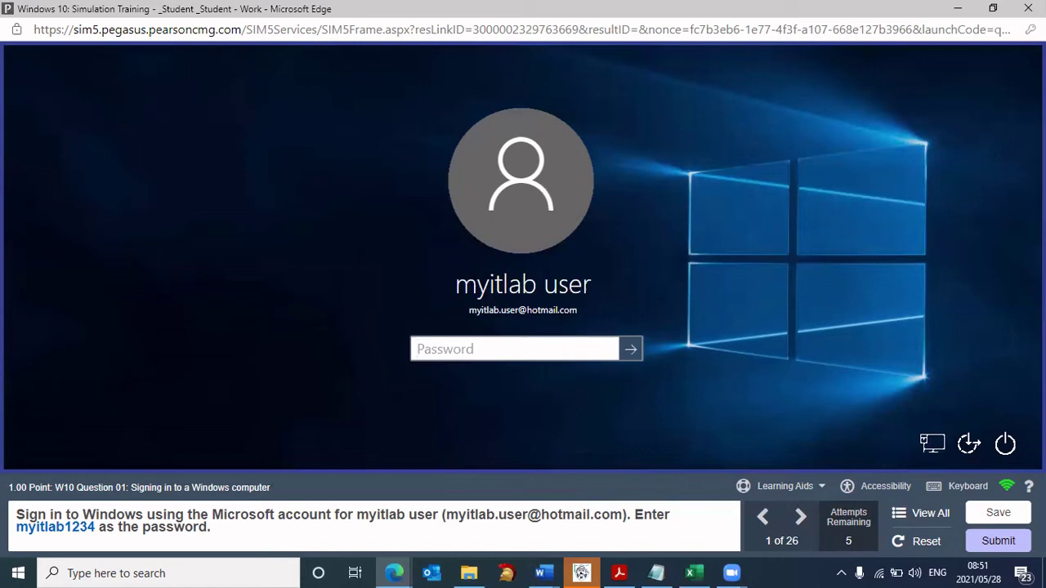
type("myitla")
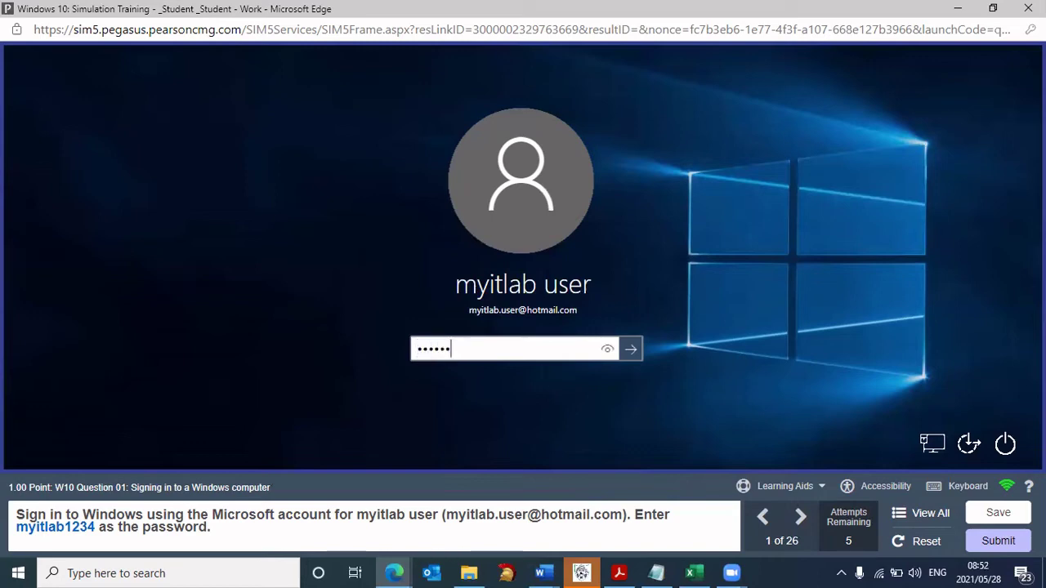
type("b12")
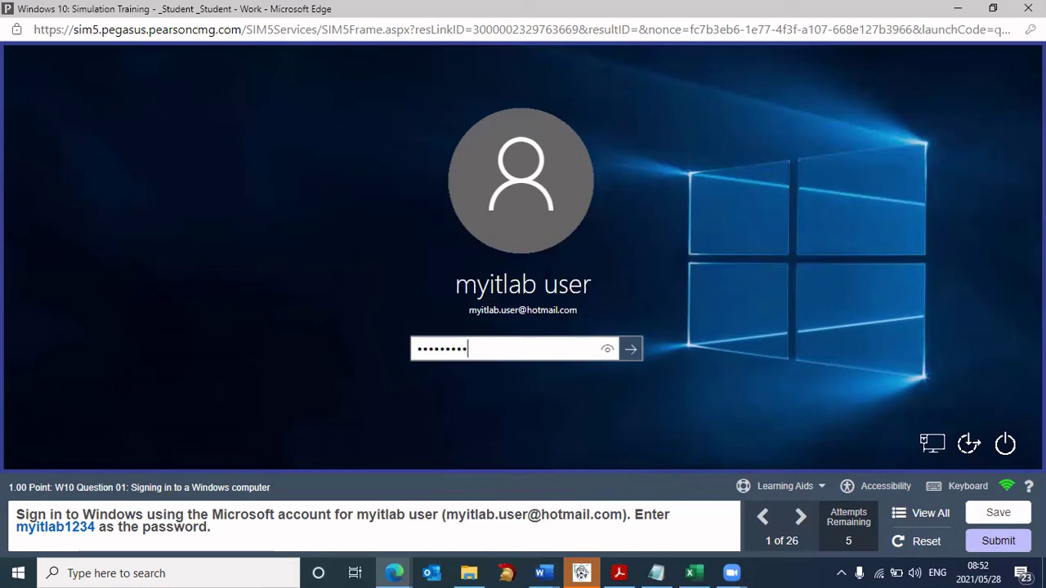
type("34")
key("Return")
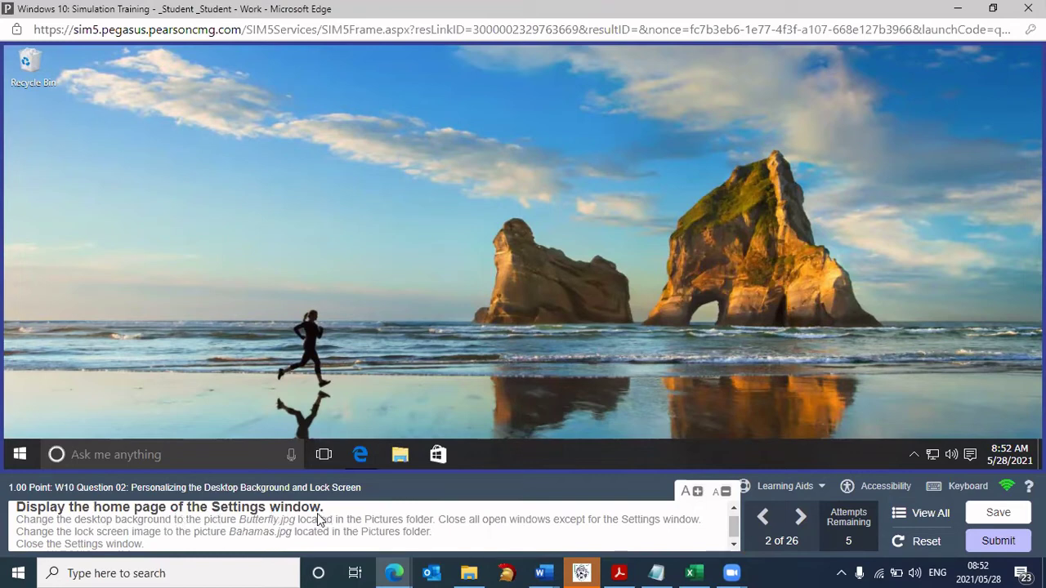
- Start guided Practice for Question 2 and open All settings from the Action Center
left_click(802, 487)
left_click(797, 457)
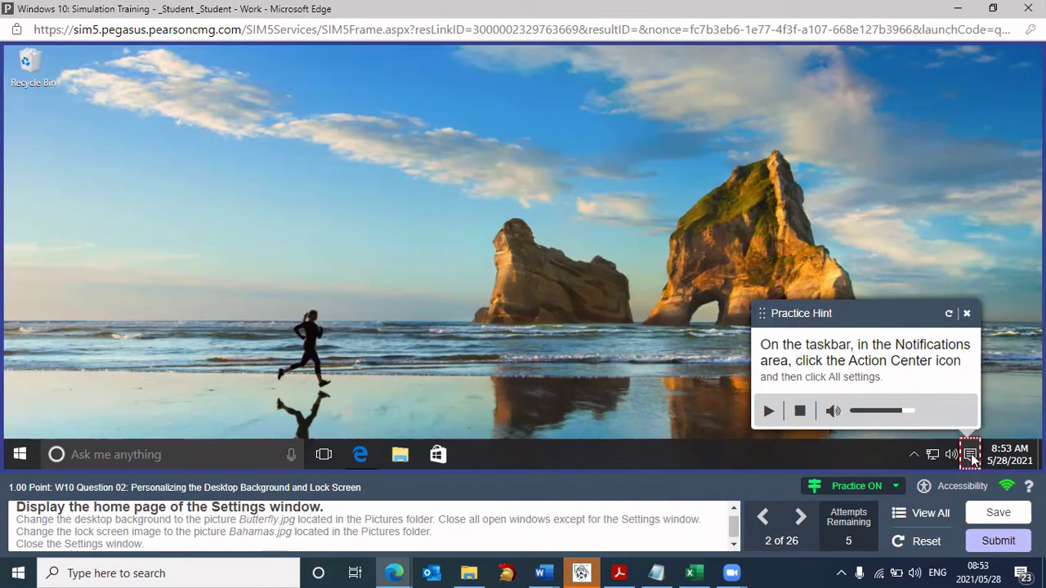
left_click(970, 455)
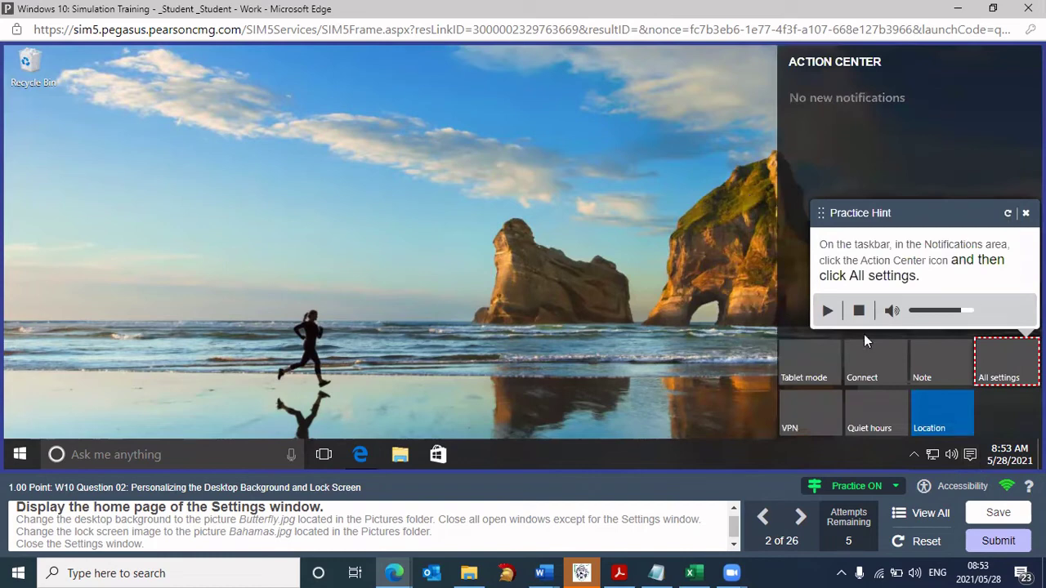
left_click(986, 345)
left_click(1000, 363)
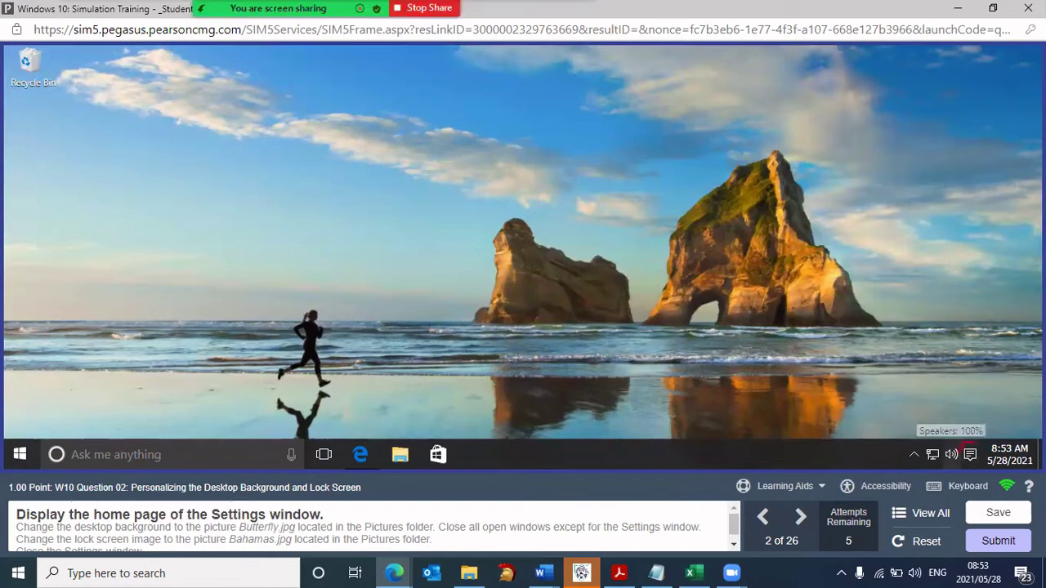
left_click(971, 456)
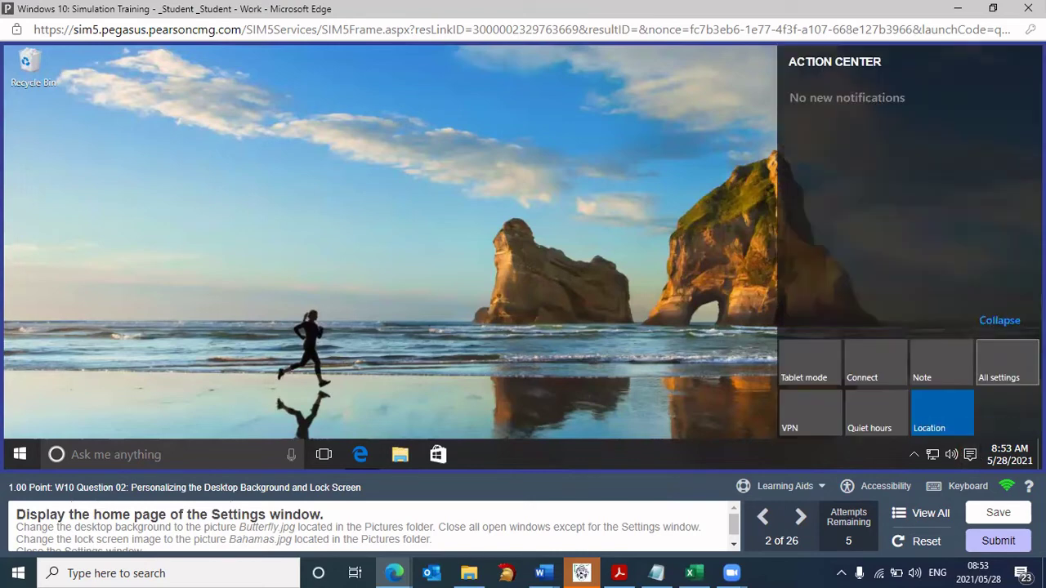
mouse_move(1013, 341)
left_mouse_down()
mouse_move(1022, 415)
mouse_move(1010, 341)
left_mouse_up()
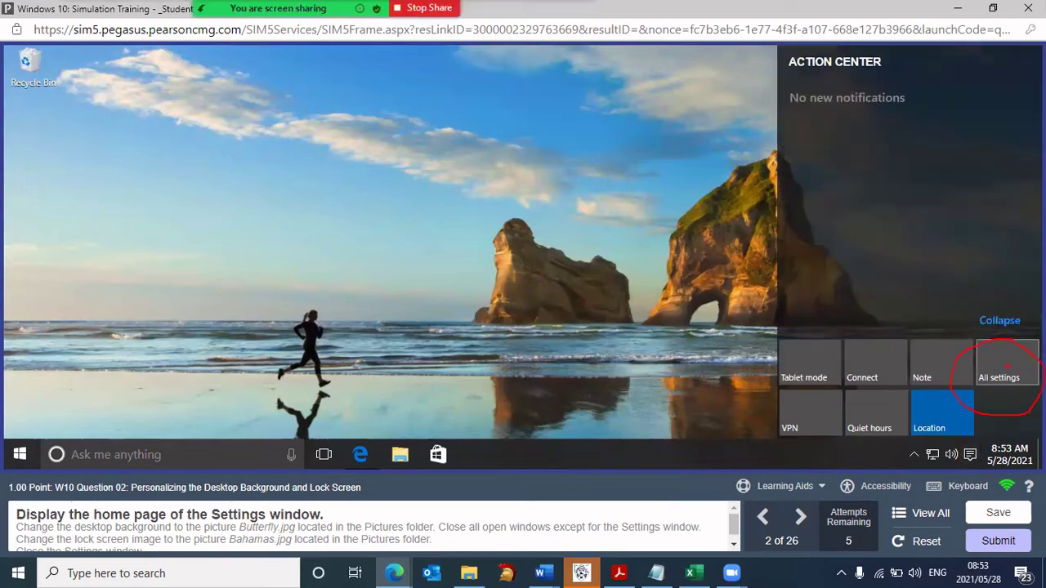
key("Escape")
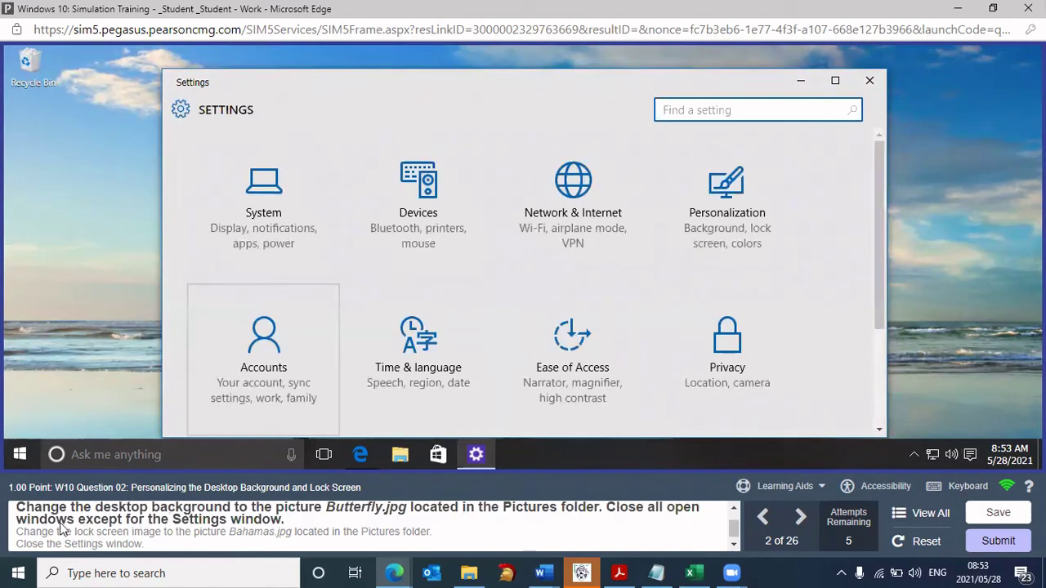
mouse_move(58, 525)
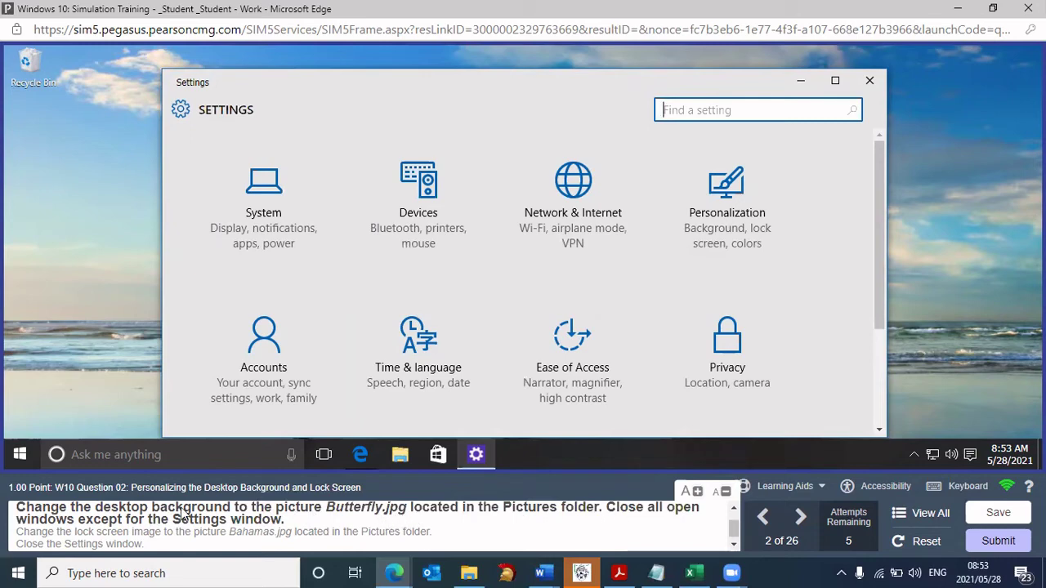
left_click(820, 489)
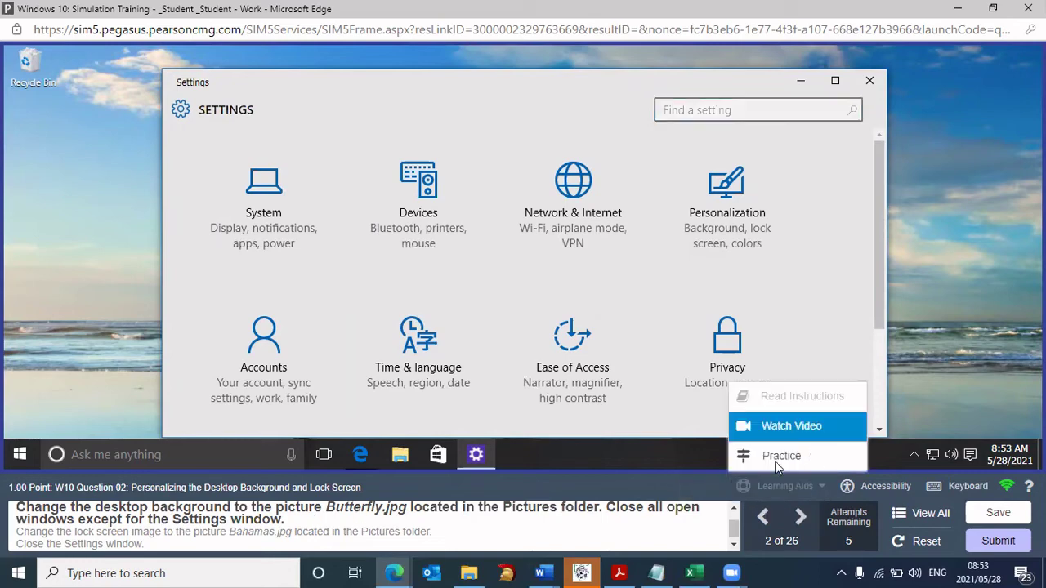
left_click(777, 461)
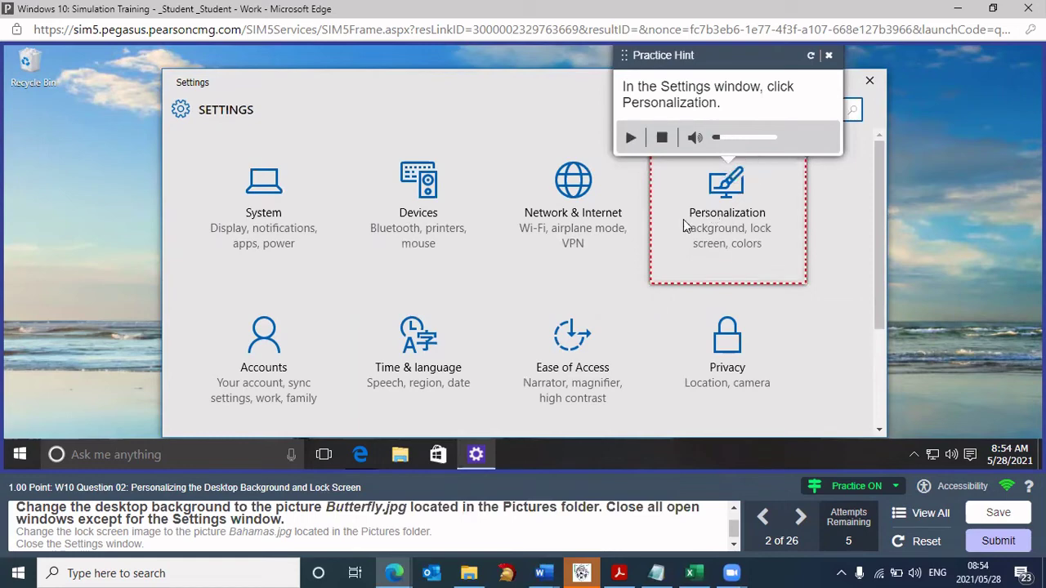
left_click(730, 211)
scroll(660, 261, "down", 3)
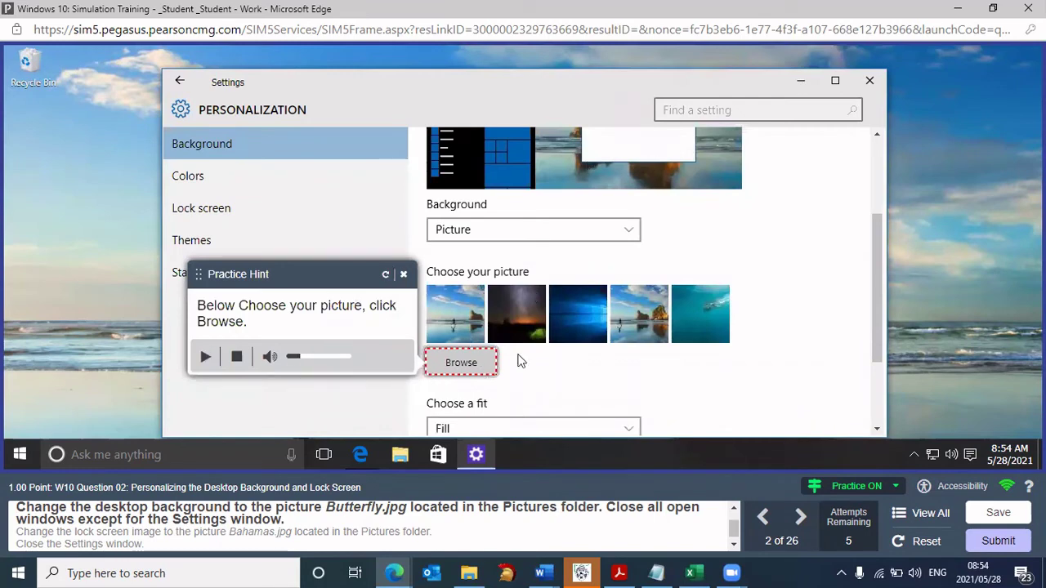
left_click(465, 363)
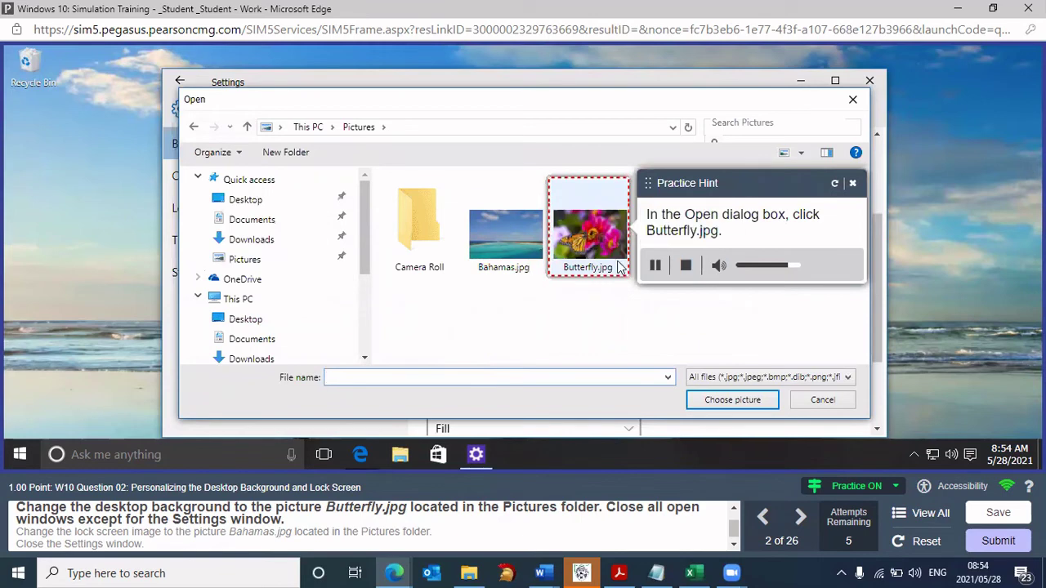
left_click(592, 241)
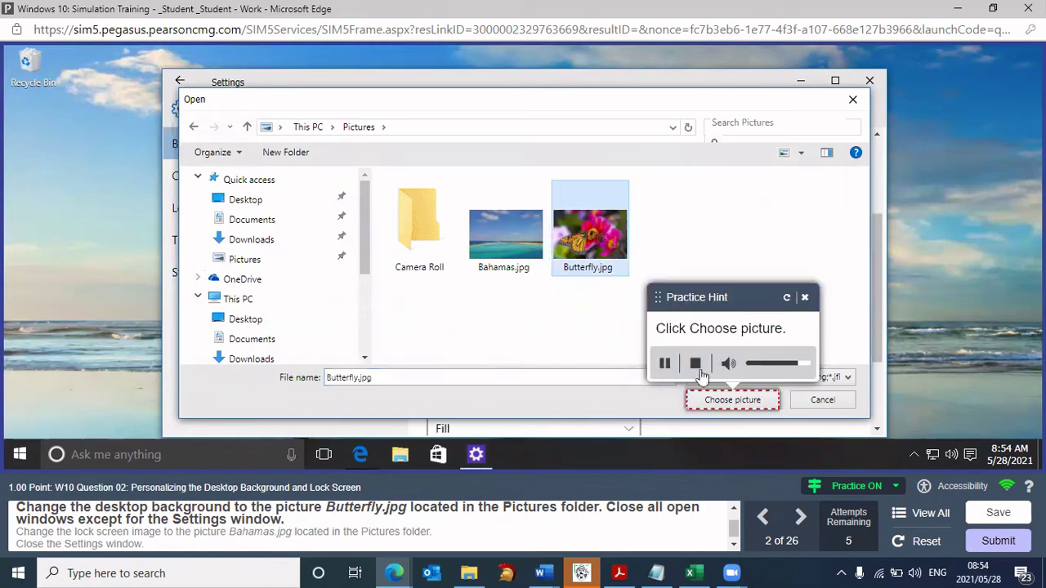
left_click(732, 401)
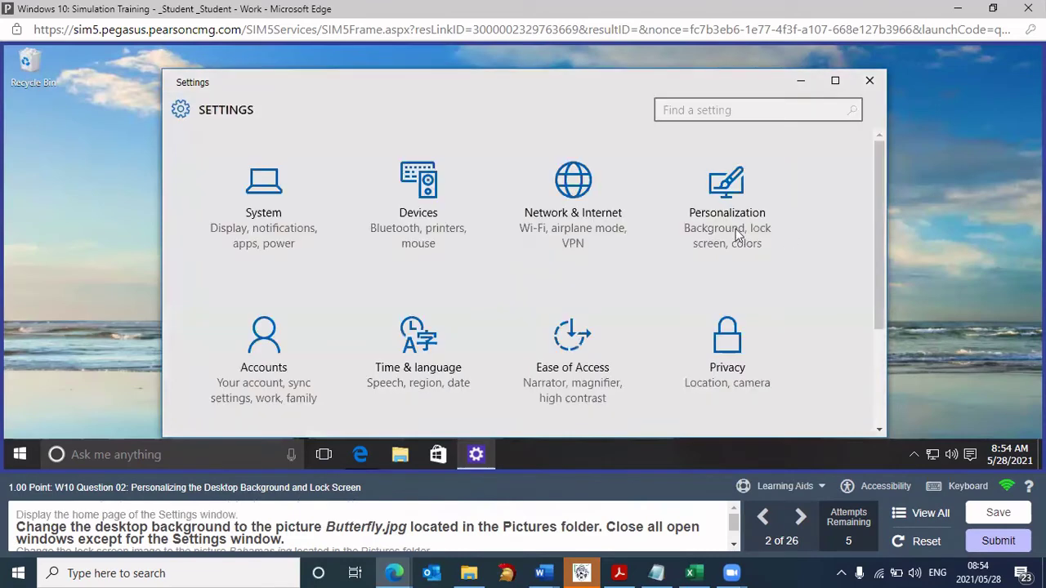
- In Personalization, browse the Pictures folder and set Butterfly.jpg as the desktop background
left_click(724, 217)
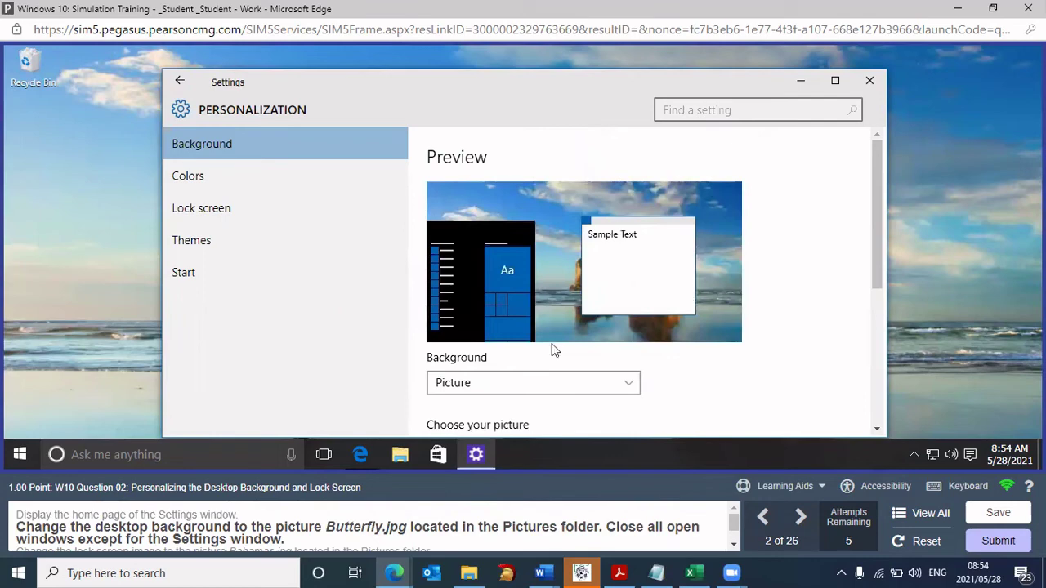
scroll(803, 315, "down", 1)
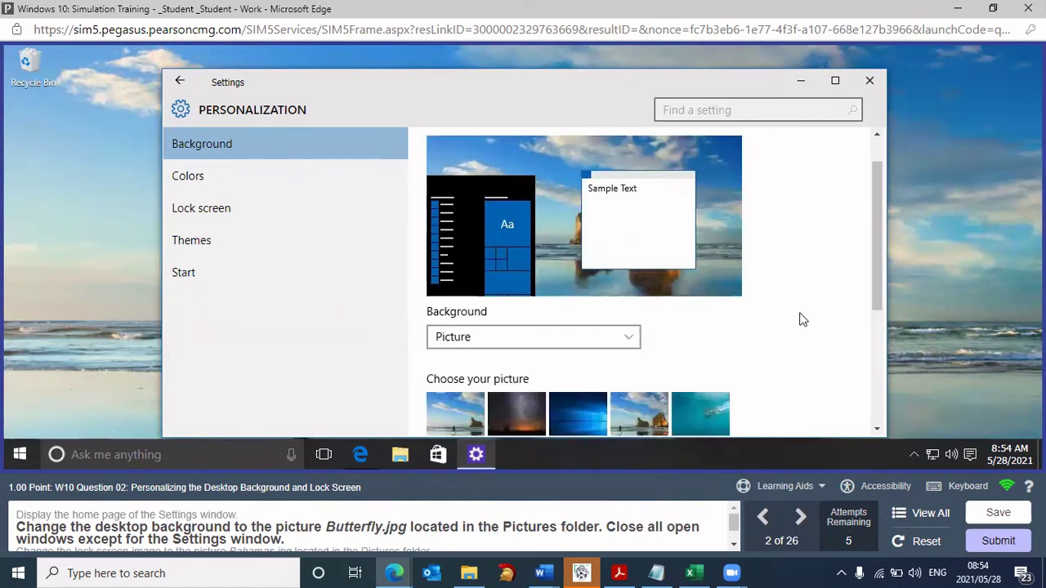
scroll(798, 323, "down", 2)
scroll(489, 332, "down", 1)
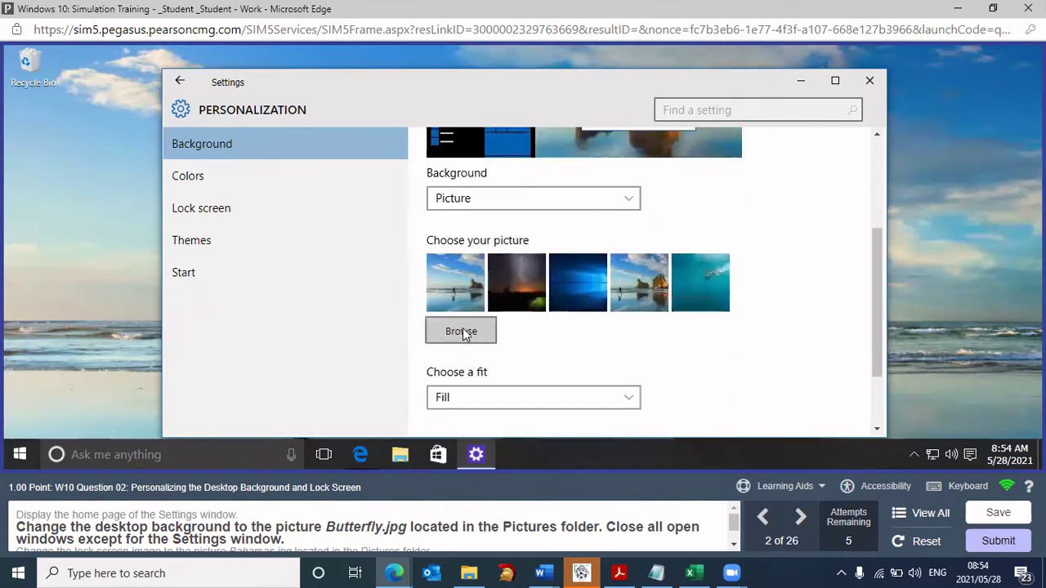
left_click(463, 332)
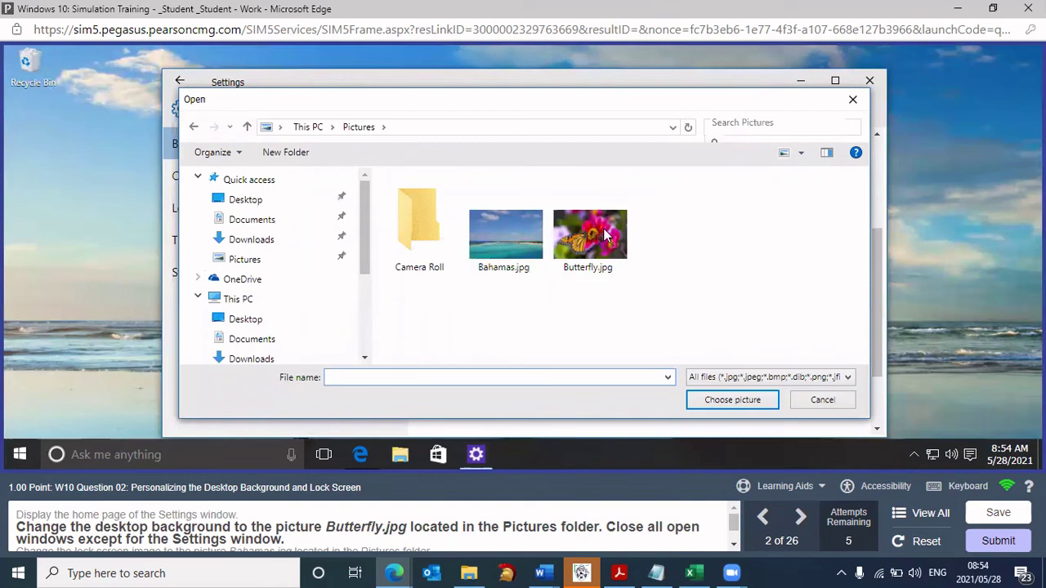
left_click(612, 272)
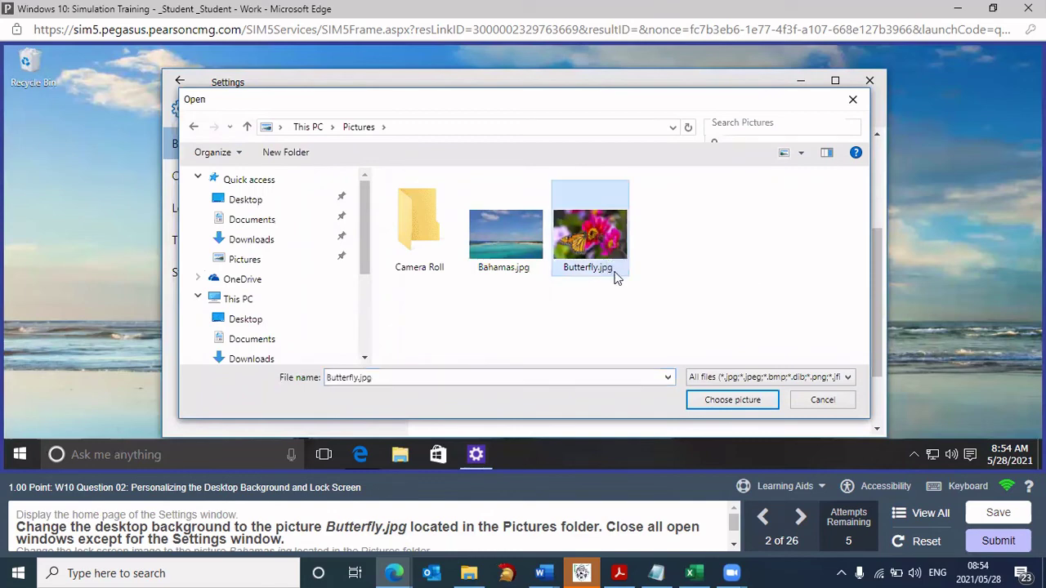
left_click(735, 400)
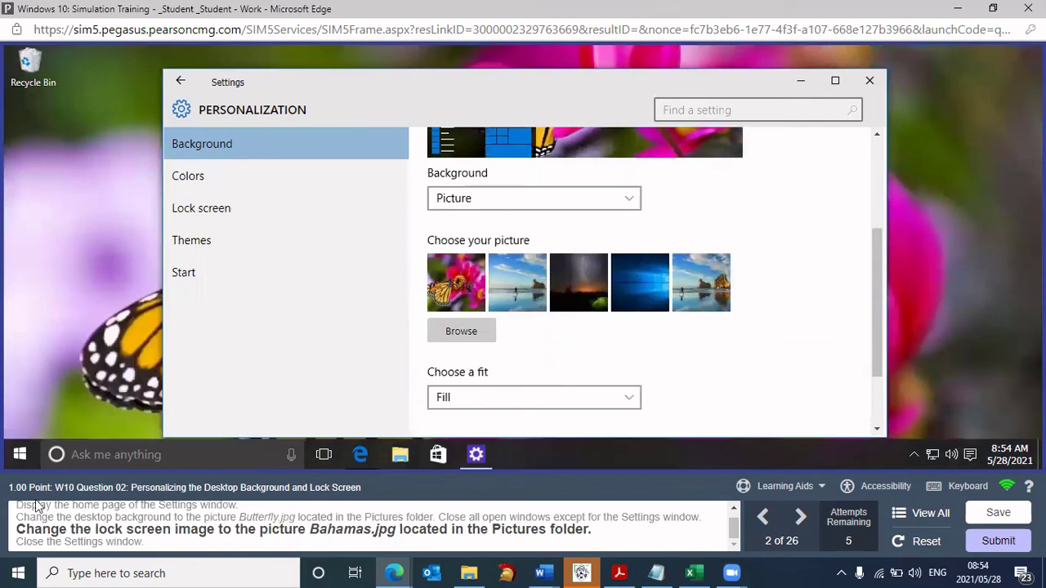
- Choose Bahamas.jpg from the Pictures folder as the Windows lock screen picture
mouse_move(57, 515)
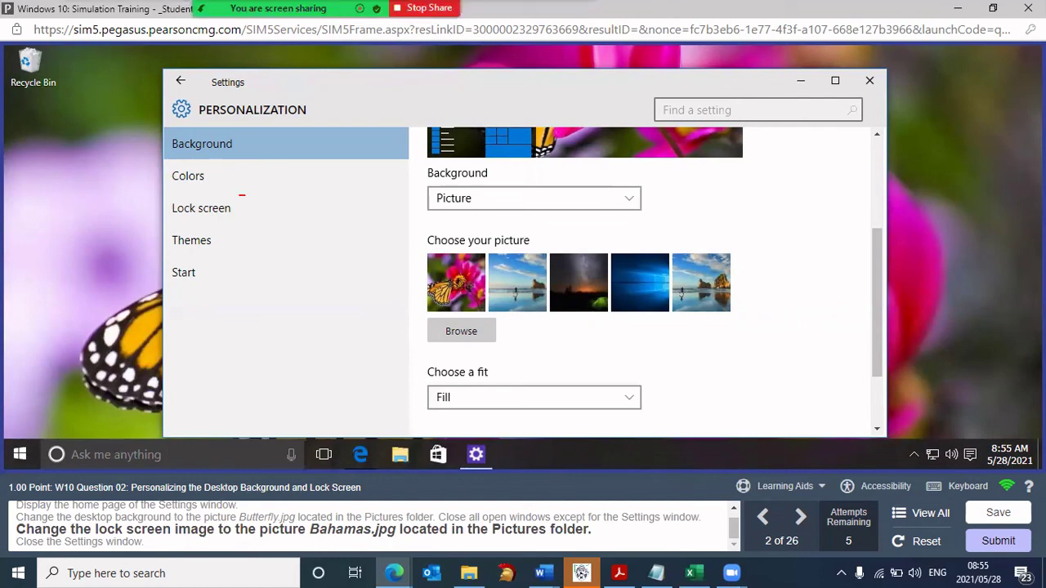
mouse_move(239, 195)
left_mouse_down()
mouse_move(235, 229)
mouse_move(244, 194)
left_mouse_up()
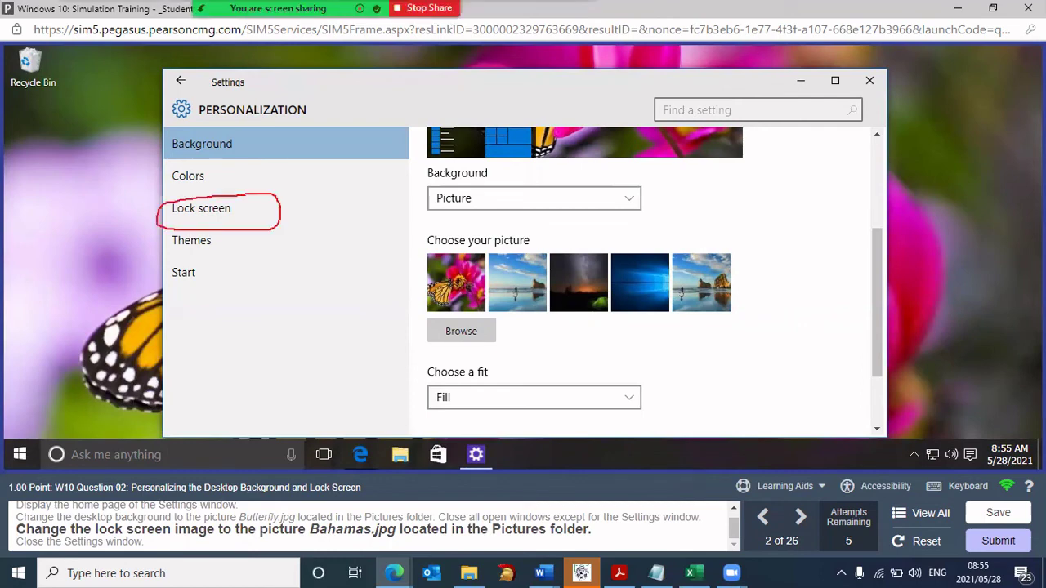
left_click(219, 211)
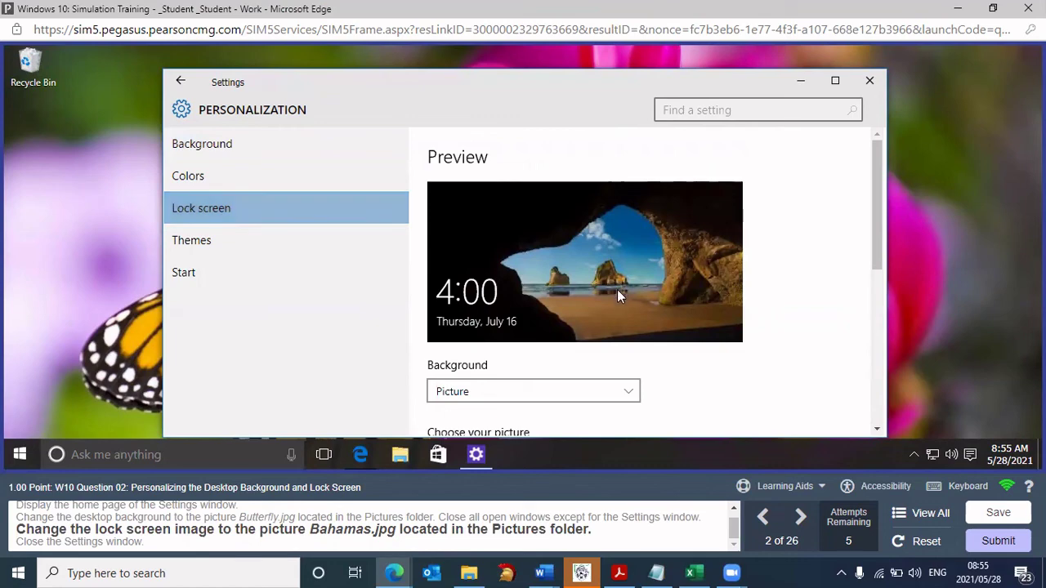
scroll(617, 290, "down", 2)
left_click(461, 340)
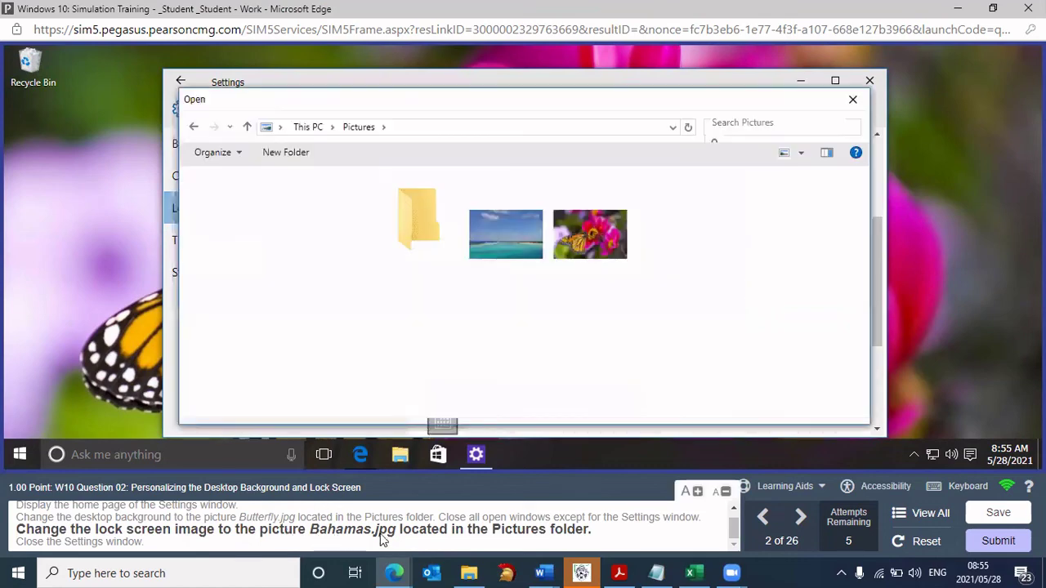
left_click(513, 241)
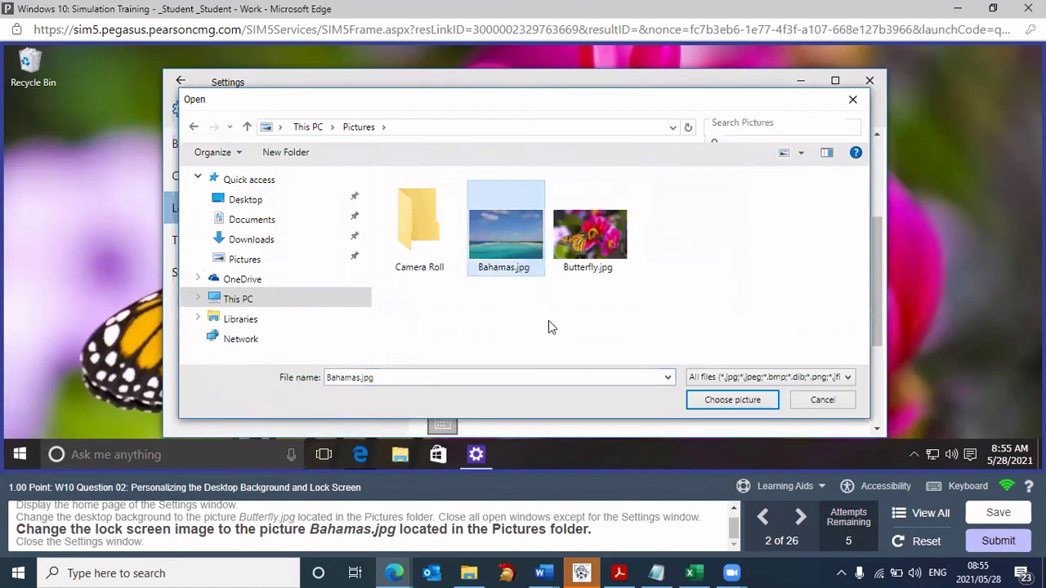
left_click(749, 400)
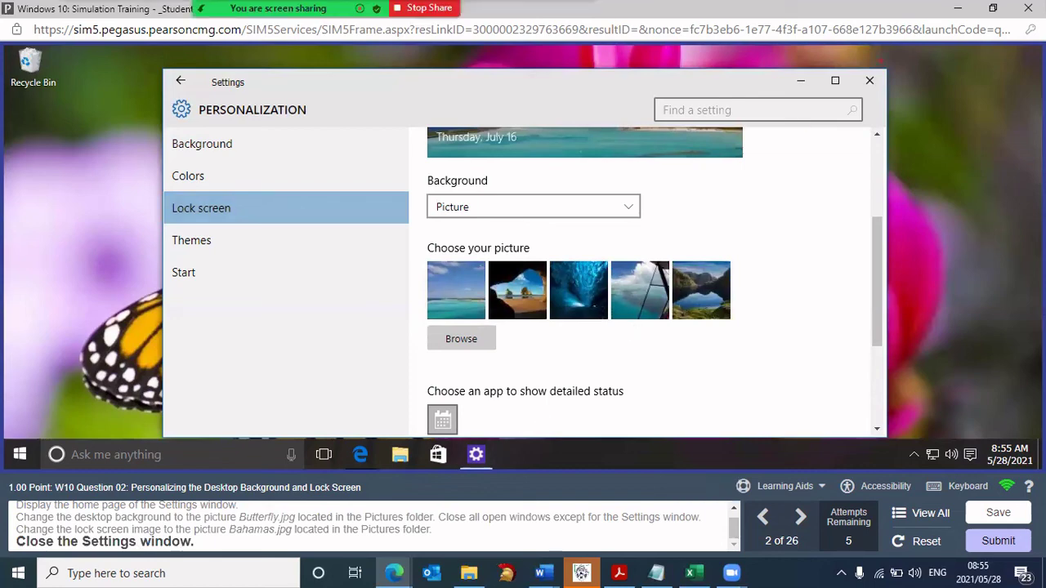
- Close the Settings window so Question 3 on searching in Windows 10 appears
left_click_drag(874, 65, 886, 86)
left_click(883, 85)
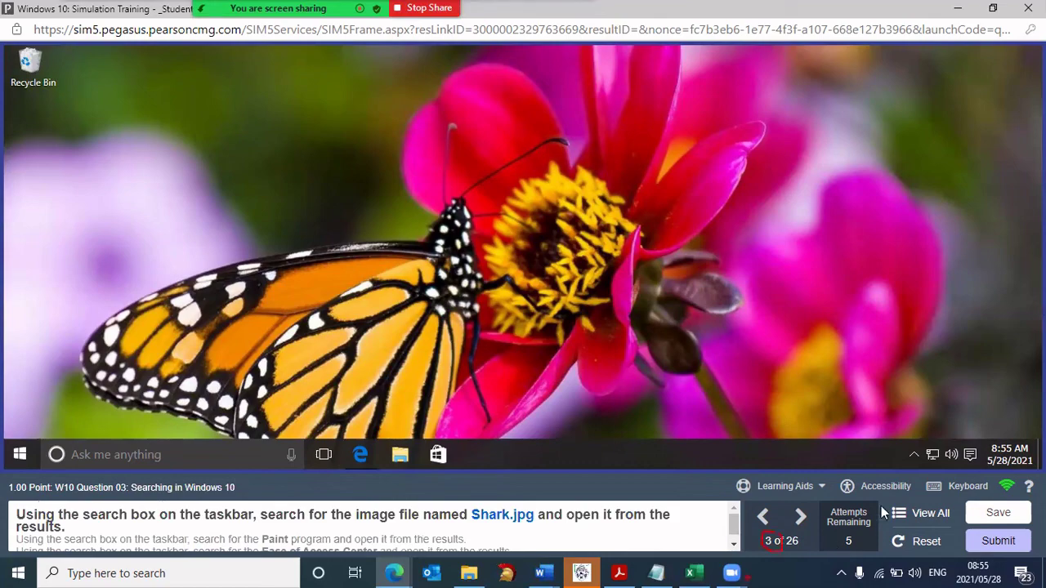
left_click(925, 508)
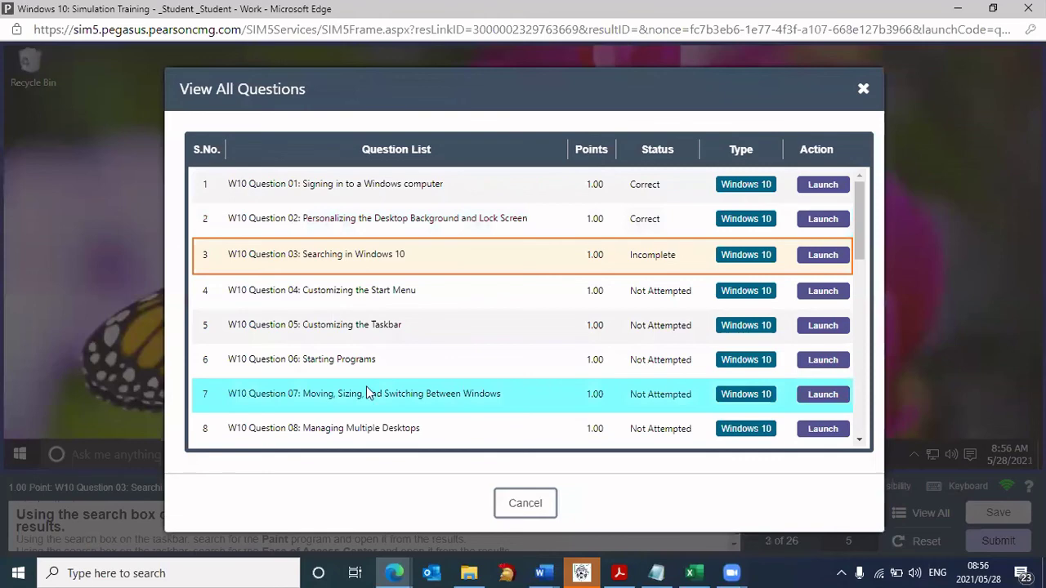
left_click(525, 503)
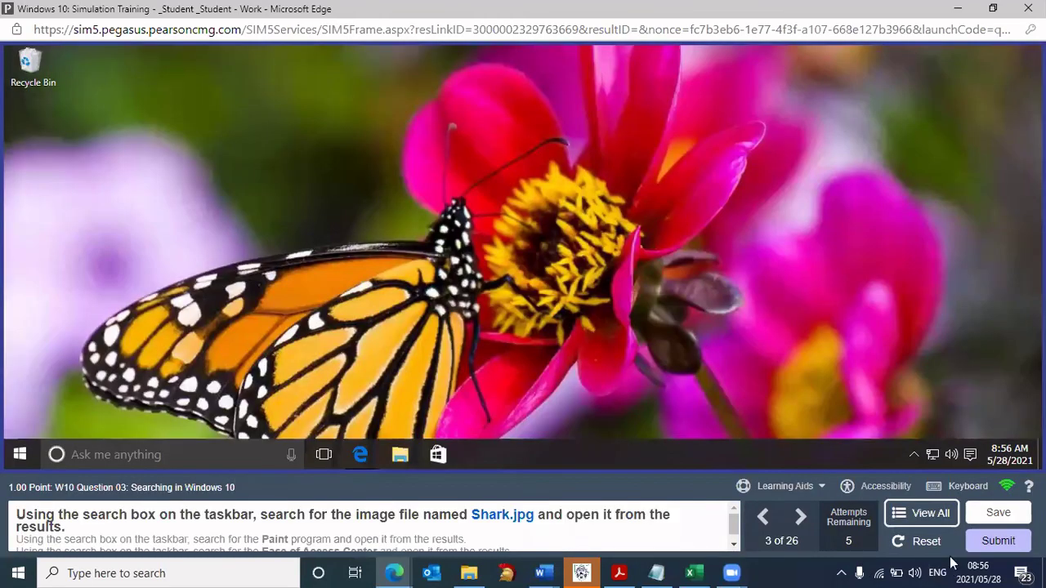